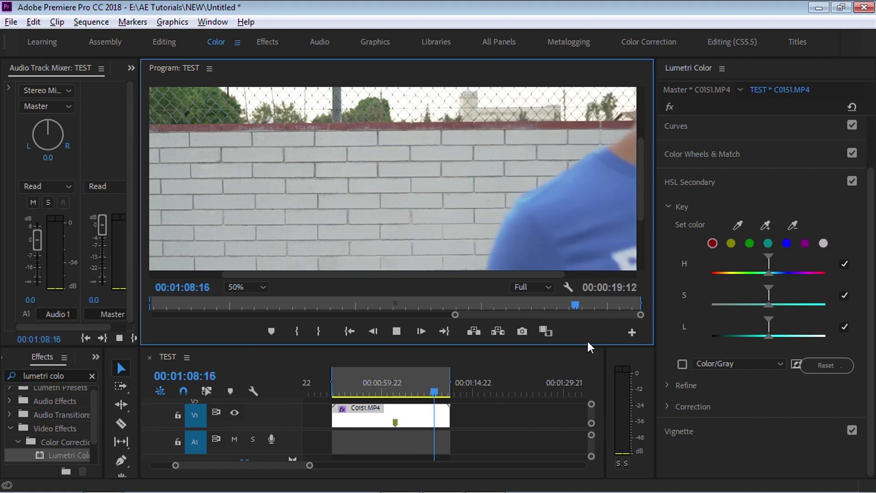
Stop playback and scrub back to the man in the blue t-shirt by the brick wall
key("space")
left_click_drag(348, 393, 376, 391)
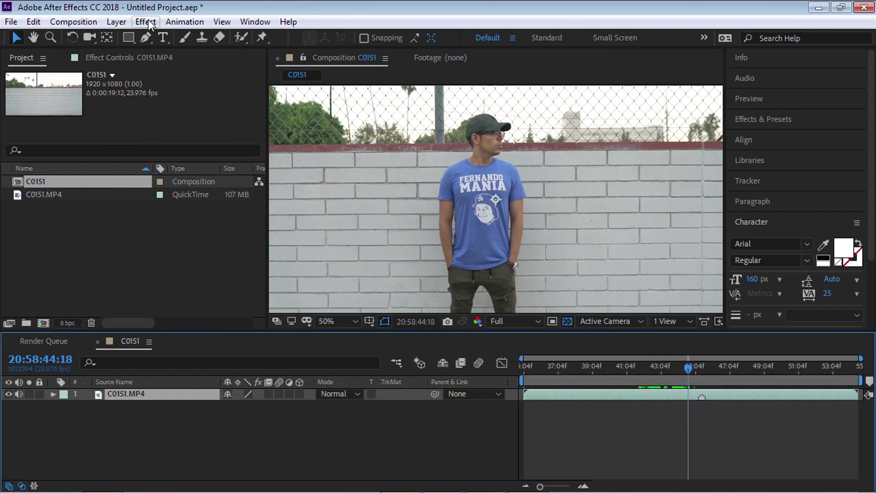
left_click(148, 21)
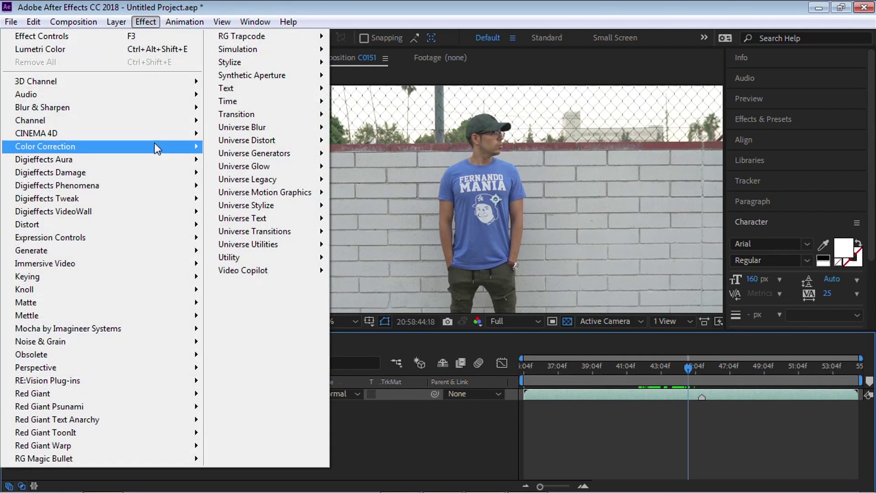
mouse_move(155, 145)
left_click(265, 425)
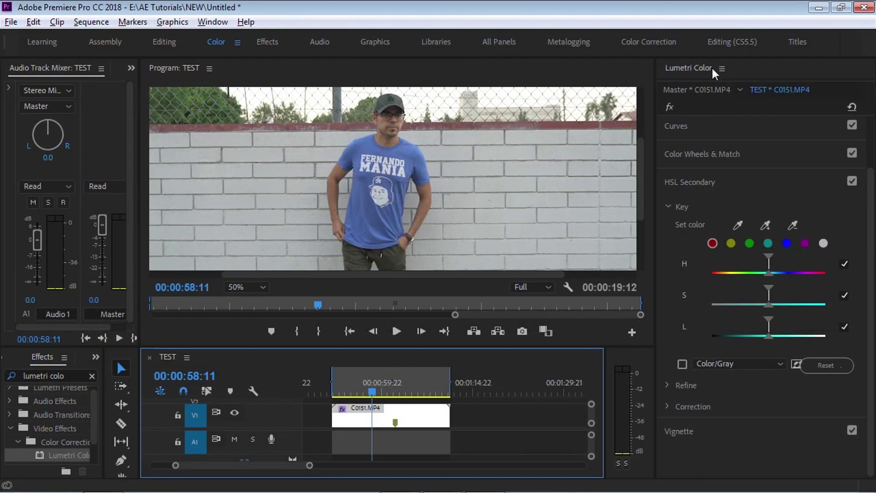
Show the Lumetri Color panel from the Window menu
left_click(213, 22)
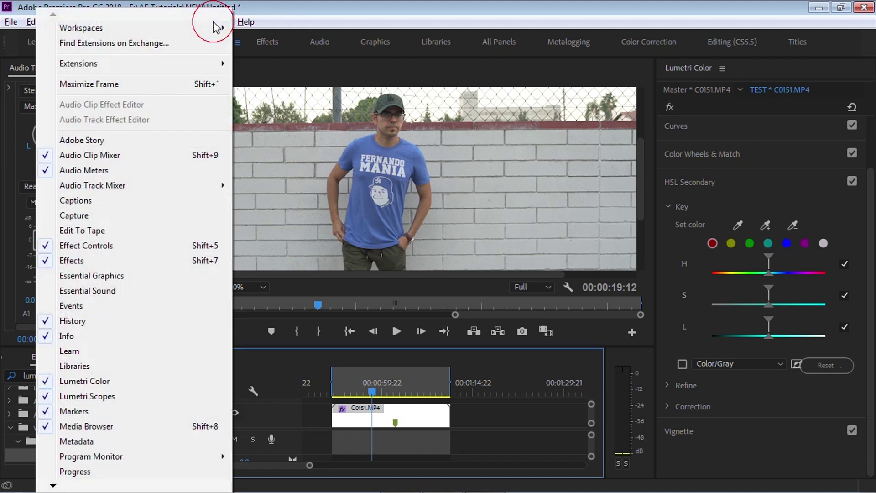
mouse_move(196, 34)
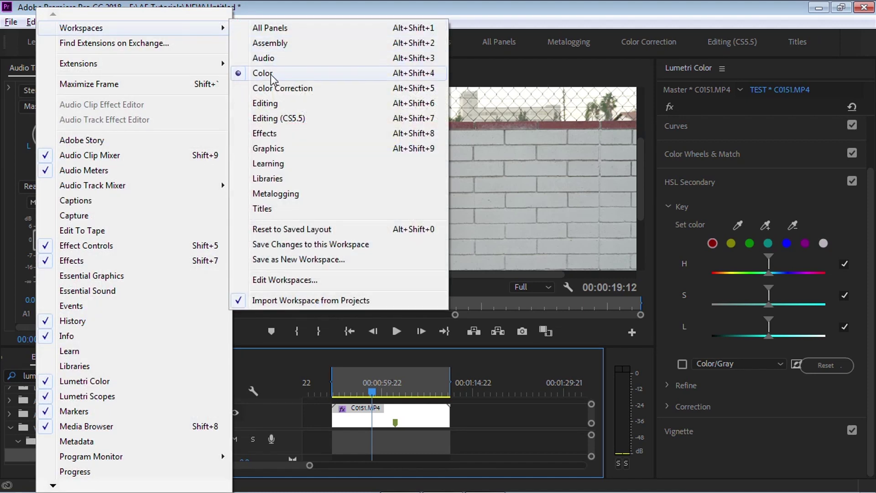
left_click(110, 381)
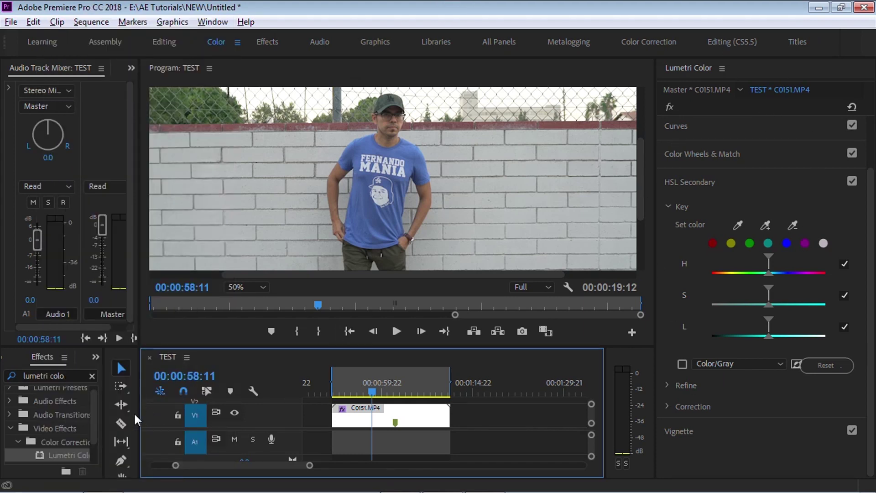
Drag Lumetri Color from the Color Correction folder onto clip C0151.MP4
left_click_drag(105, 409, 192, 409)
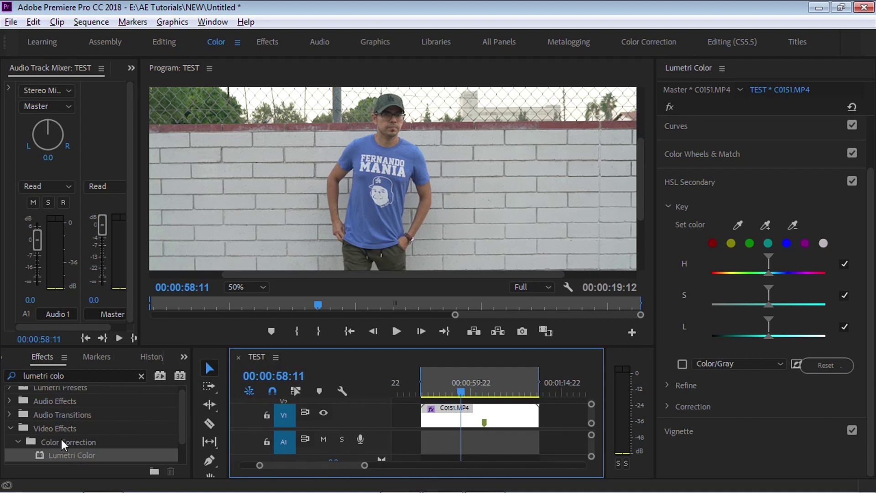
left_click(96, 446)
left_click(87, 456)
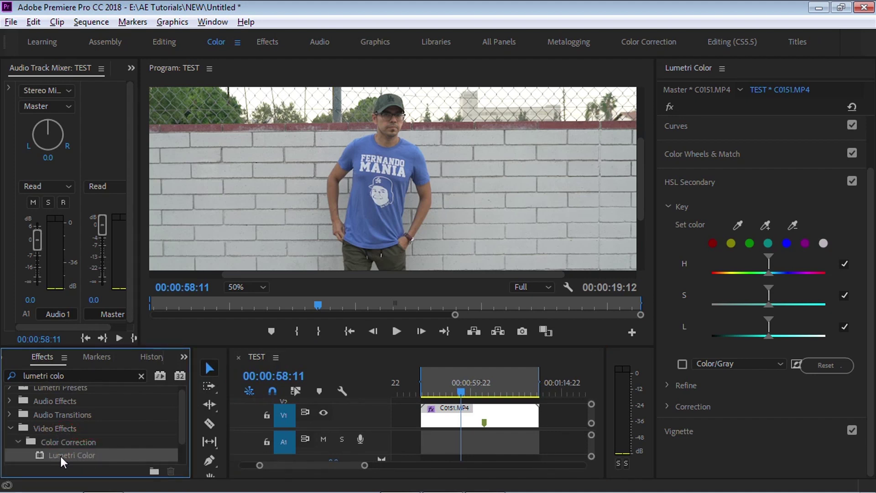
left_click_drag(63, 460, 448, 417)
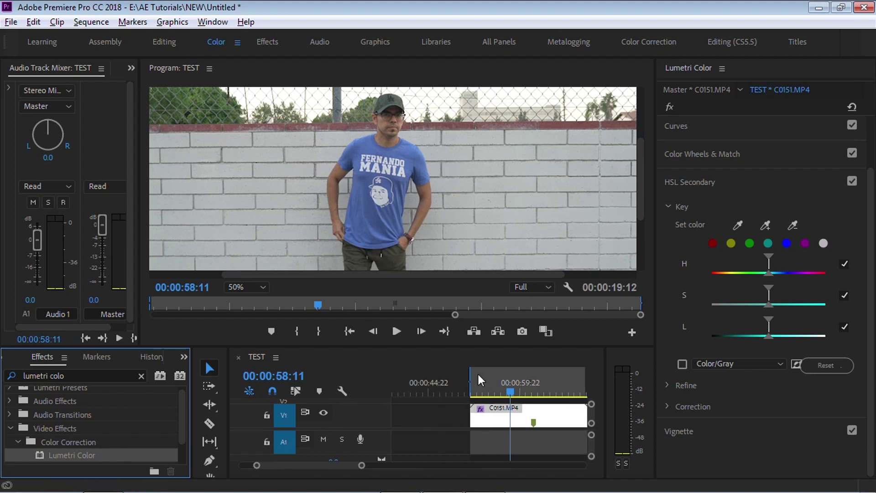
left_click(501, 381)
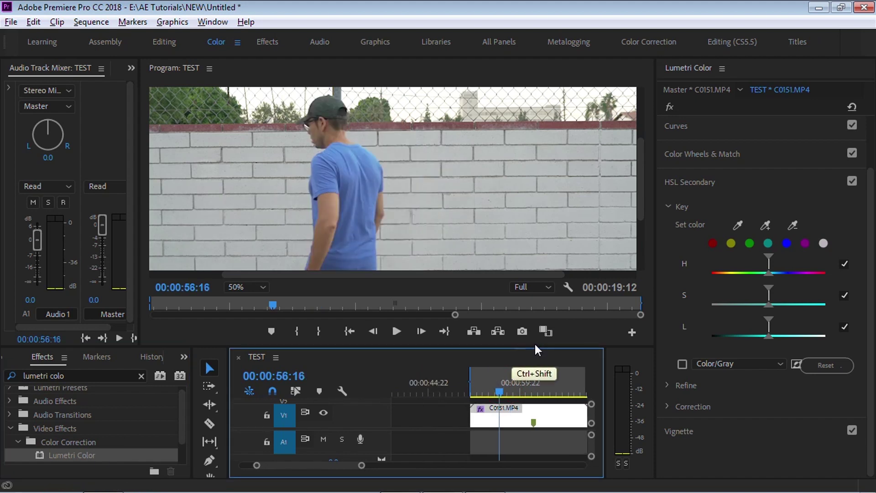
Clear the in and out points with Ctrl+Shift+X so all 00:01:11:06 is active
key("ctrl+shift+x")
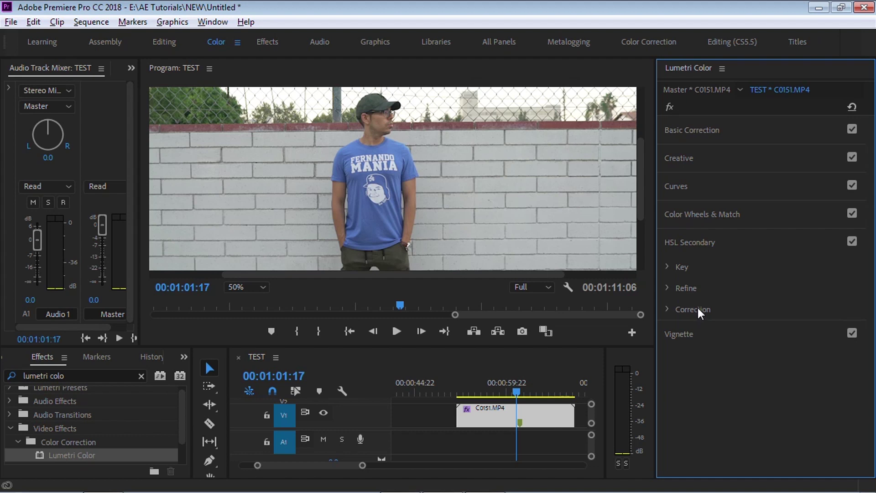
Expand HSL Secondary Key, pick the blue swatch and preview it as Color/Gray
left_click(669, 268)
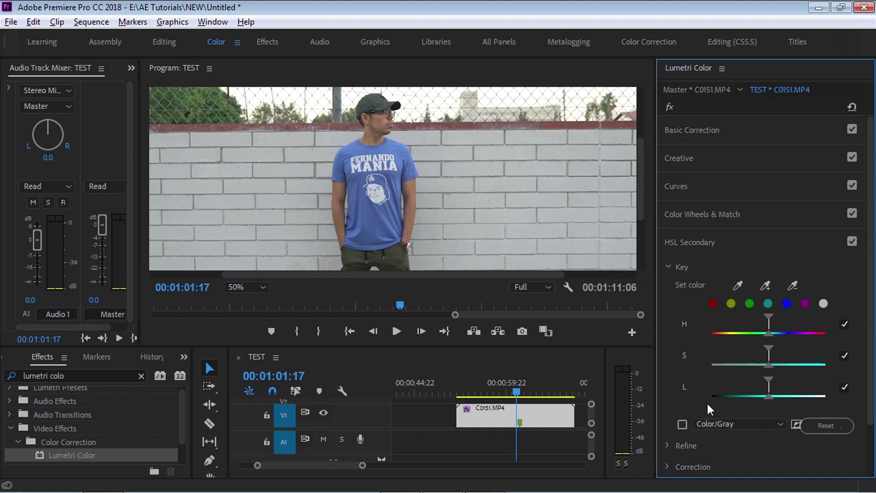
left_click(725, 423)
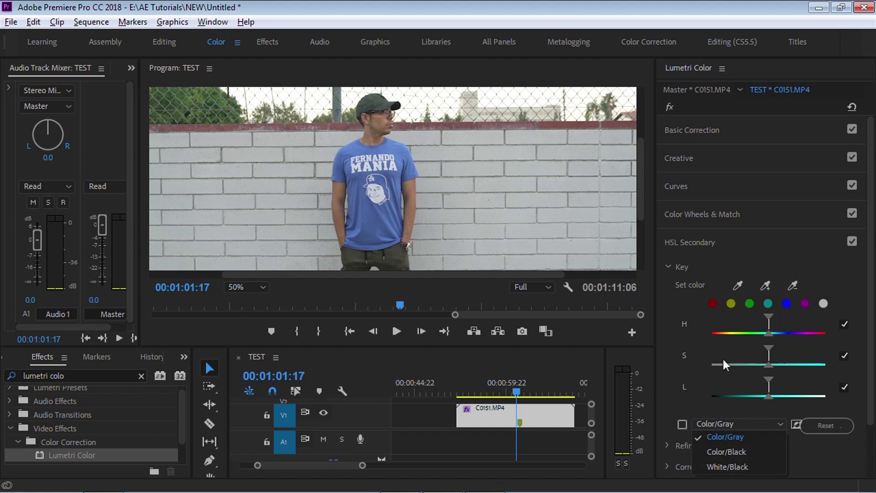
left_click(713, 409)
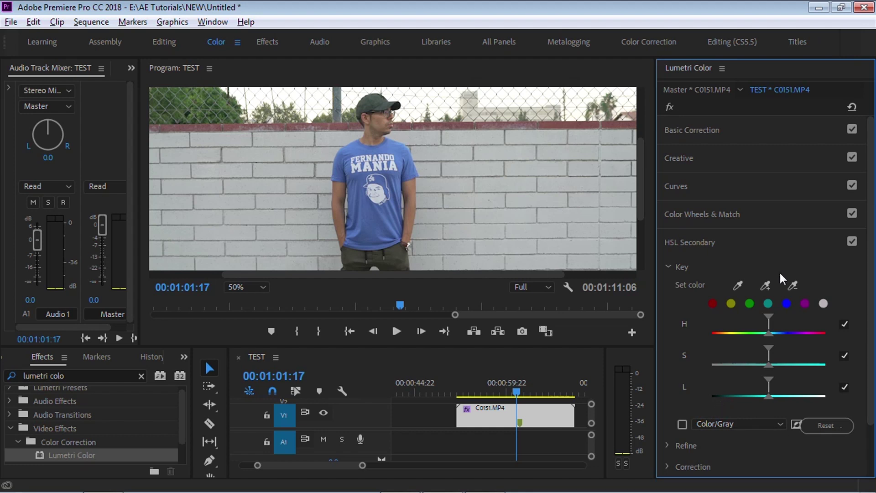
left_click(786, 305)
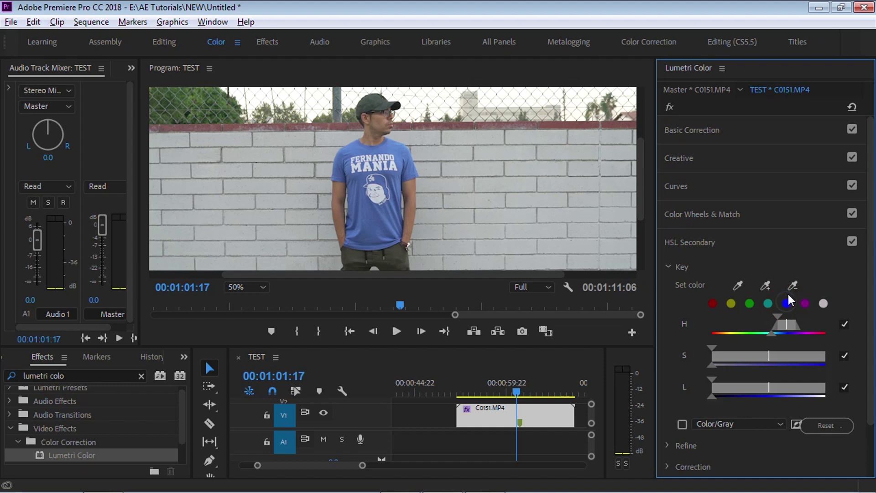
left_click(681, 425)
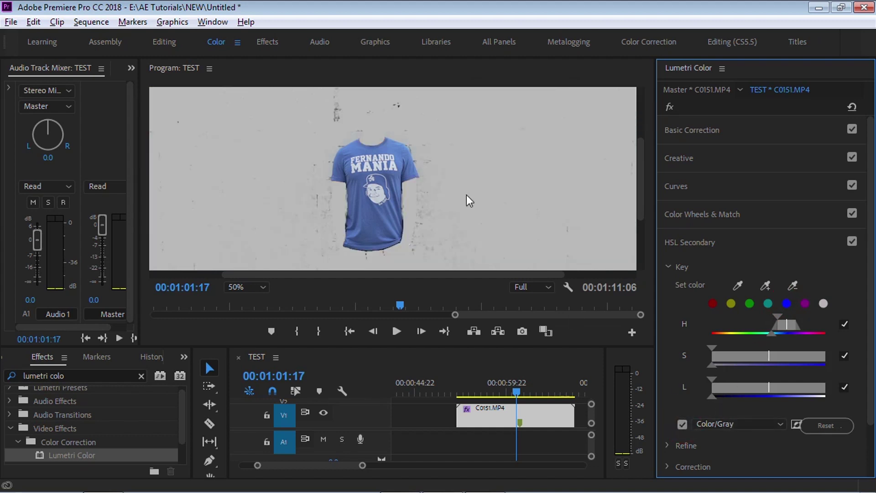
Try the Color/Black and White/Black previews, then reset the key and uncheck the preview
left_click(728, 425)
left_click(735, 453)
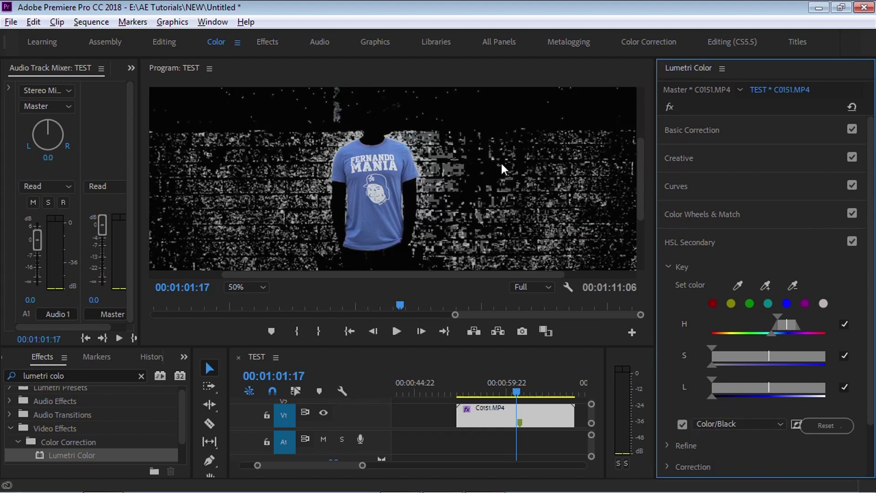
left_click(731, 426)
left_click(734, 467)
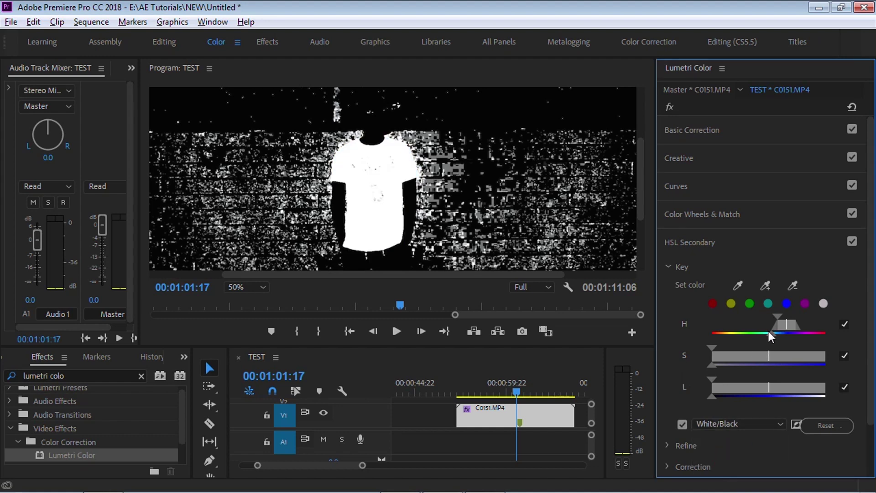
left_click(841, 424)
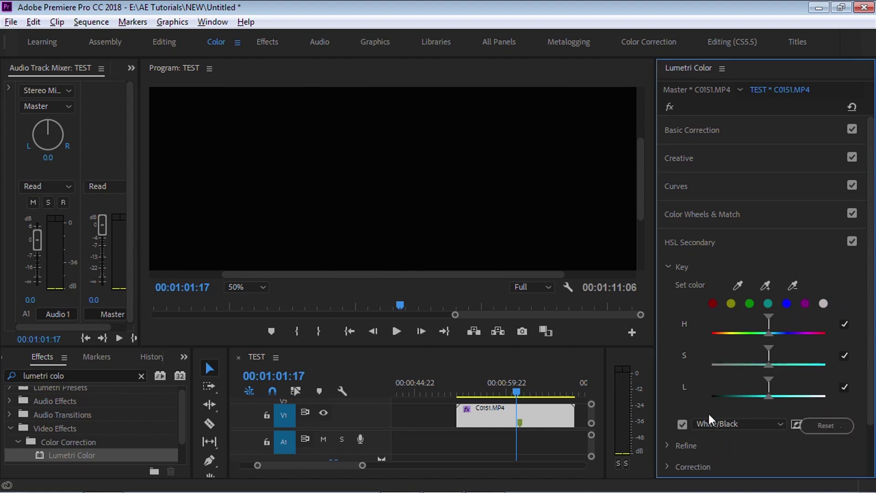
left_click(681, 424)
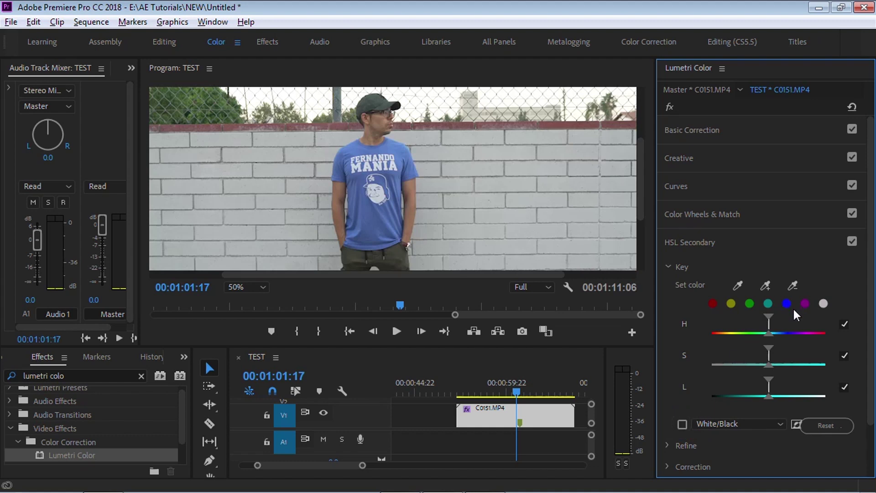
Sample a key colour from the picture and set the Program monitor to 75%
left_click(737, 286)
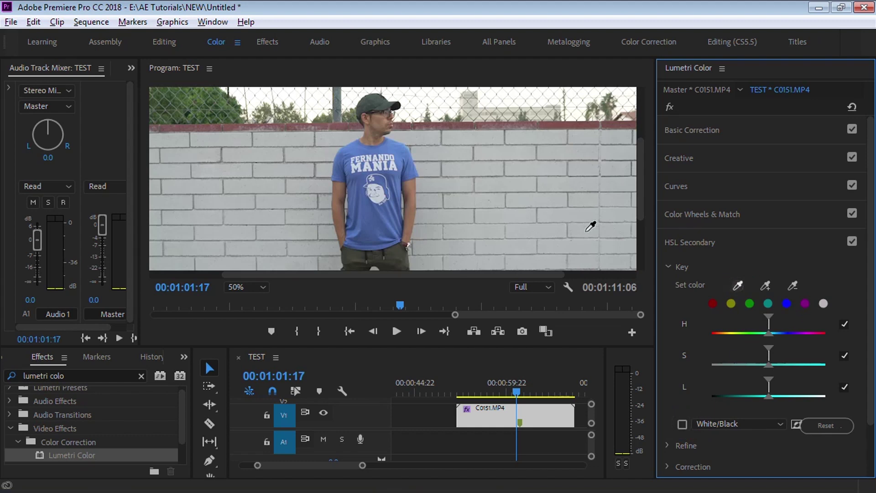
left_click(394, 142)
left_click(246, 287)
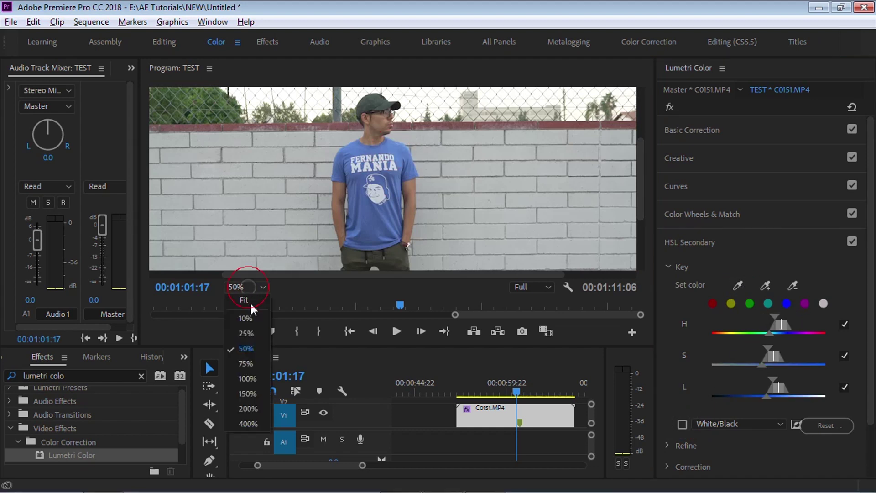
left_click(250, 363)
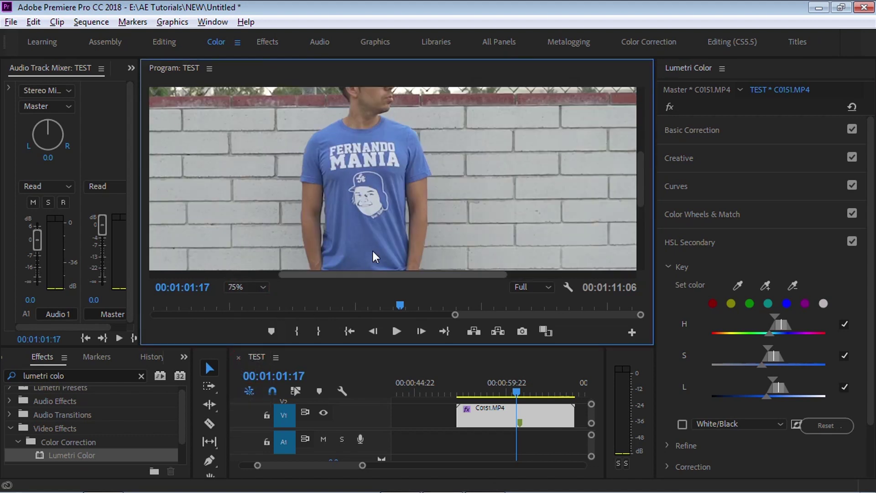
Choose Color/Gray as the mask mode and eyedrop the blue shirt as the key colour
left_click(682, 424)
left_click(709, 424)
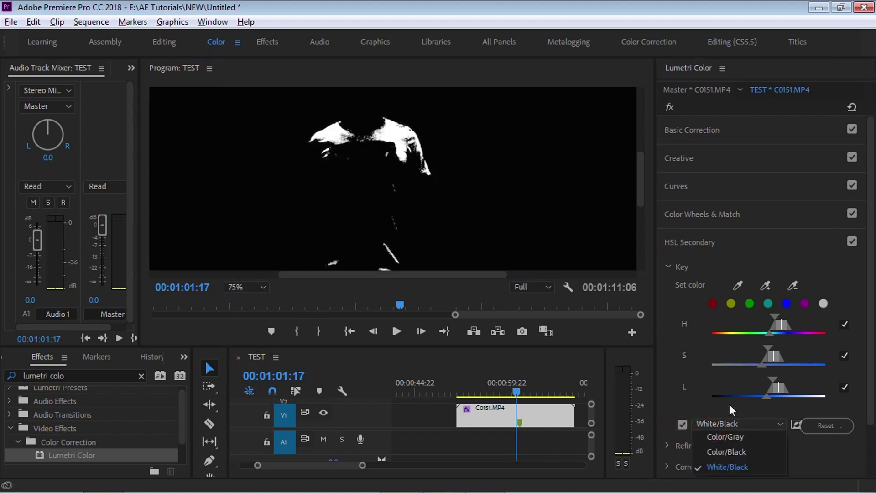
left_click(727, 437)
left_click(682, 425)
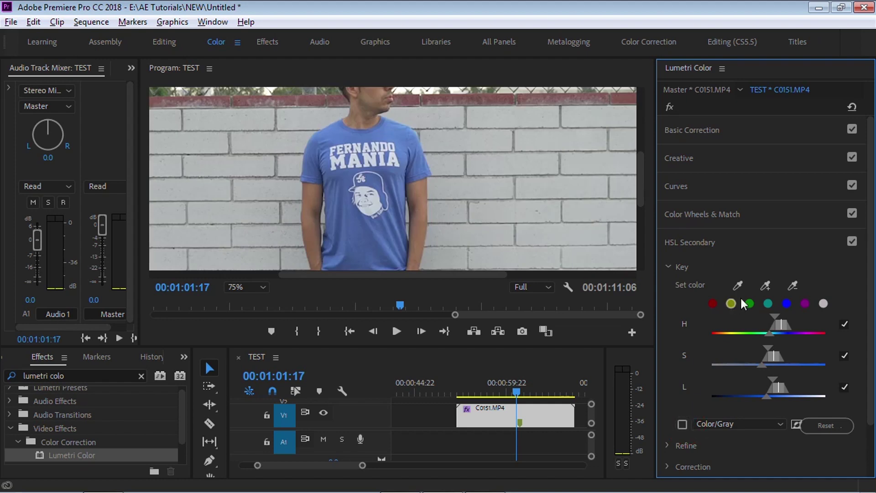
left_click(765, 286)
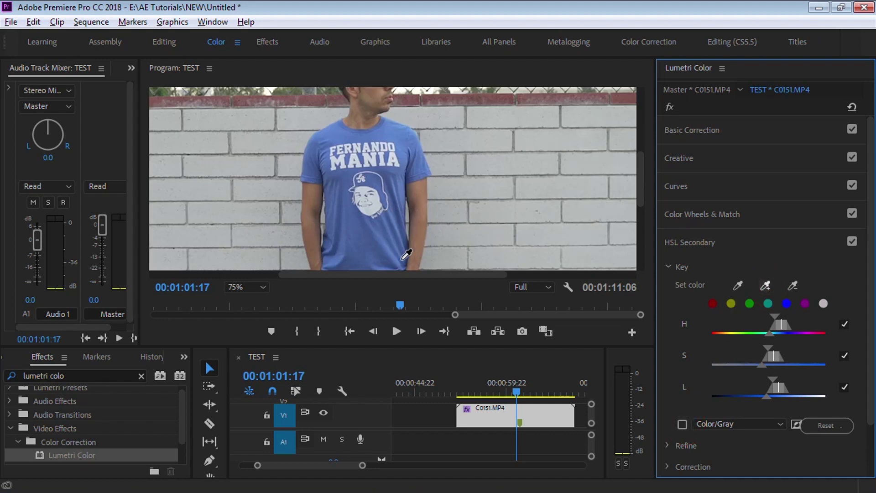
left_click(402, 250)
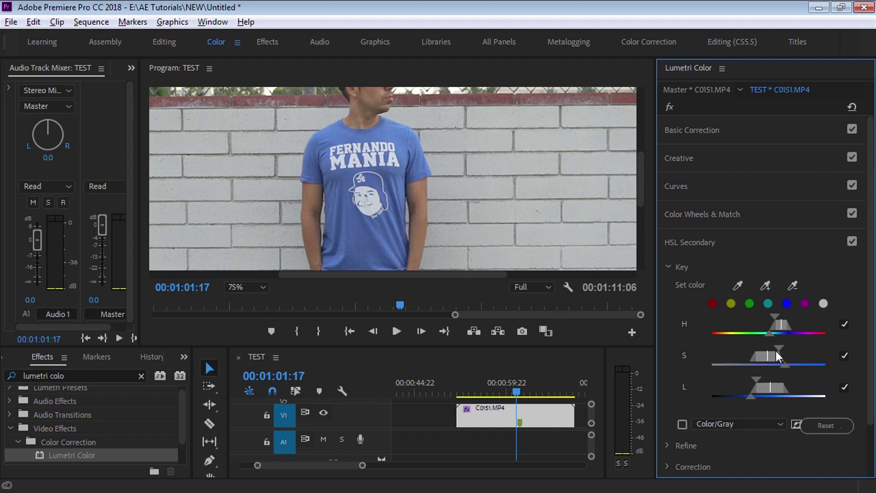
With the Color/Gray mask on, adjust the S and L range handles until the whole shirt is selected
left_click(681, 424)
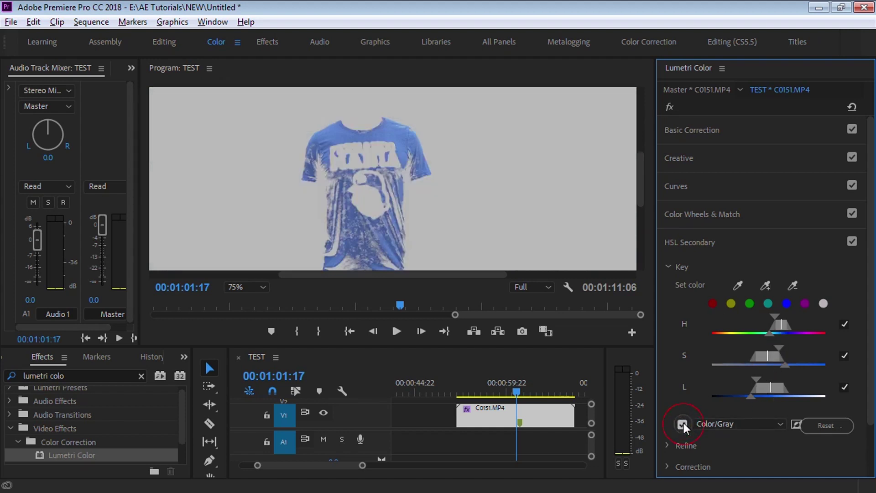
left_click(641, 193)
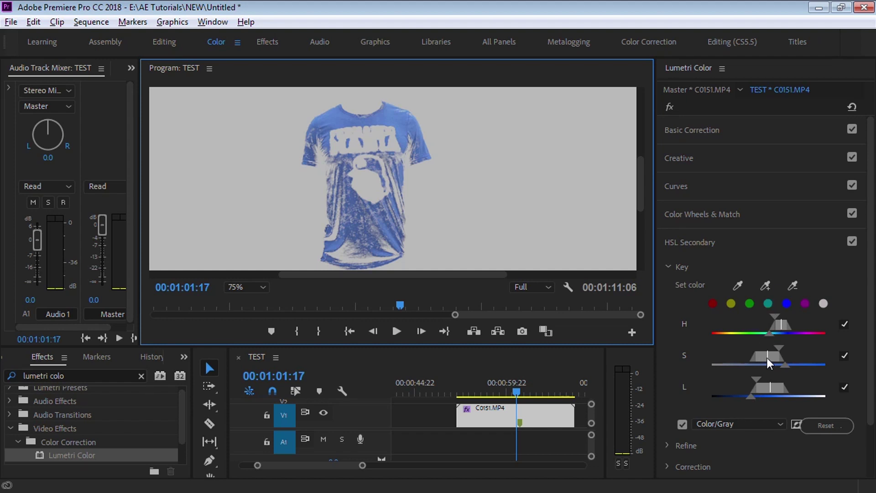
left_click_drag(769, 361, 748, 361)
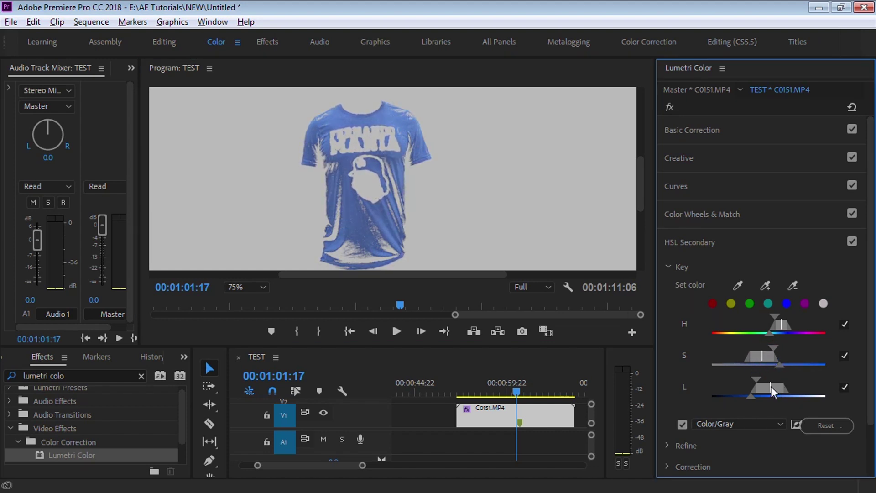
mouse_move(771, 391)
left_mouse_down()
mouse_move(779, 390)
mouse_move(771, 386)
left_mouse_up()
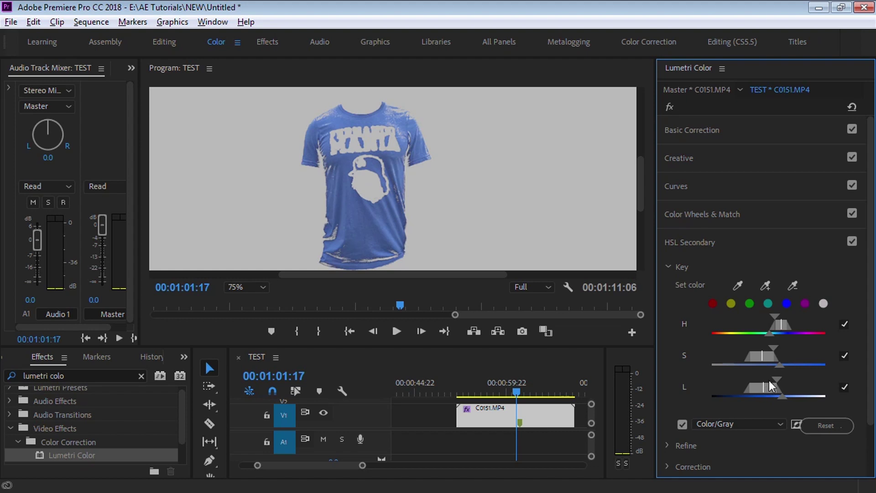
mouse_move(777, 353)
left_mouse_down()
mouse_move(789, 352)
mouse_move(769, 354)
mouse_move(782, 352)
left_mouse_up()
left_click_drag(778, 381, 760, 396)
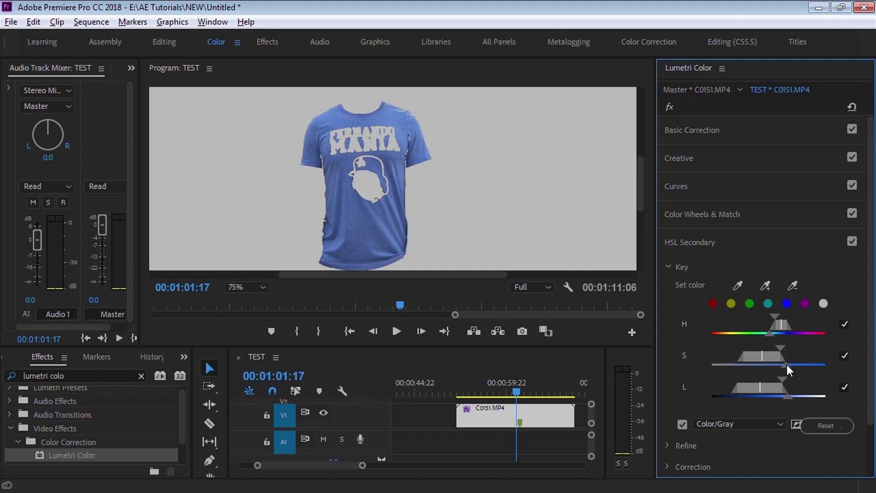
left_click_drag(787, 365, 788, 365)
left_click_drag(790, 400, 799, 401)
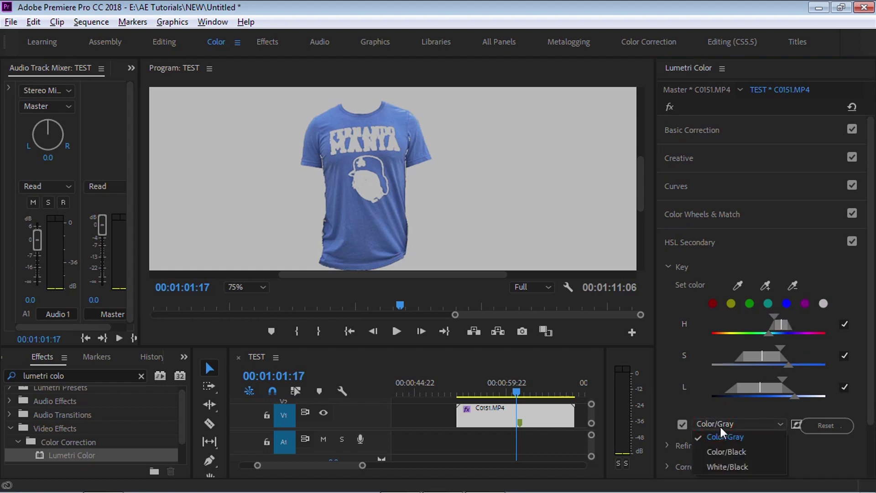
Try the Color/Black and White/Black mask styles, then return to Color/Gray with preview off
left_click(727, 452)
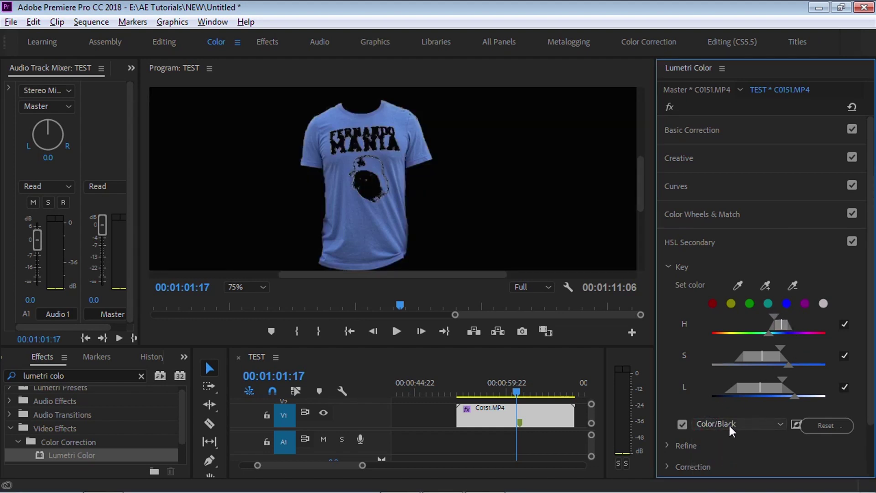
left_click(731, 427)
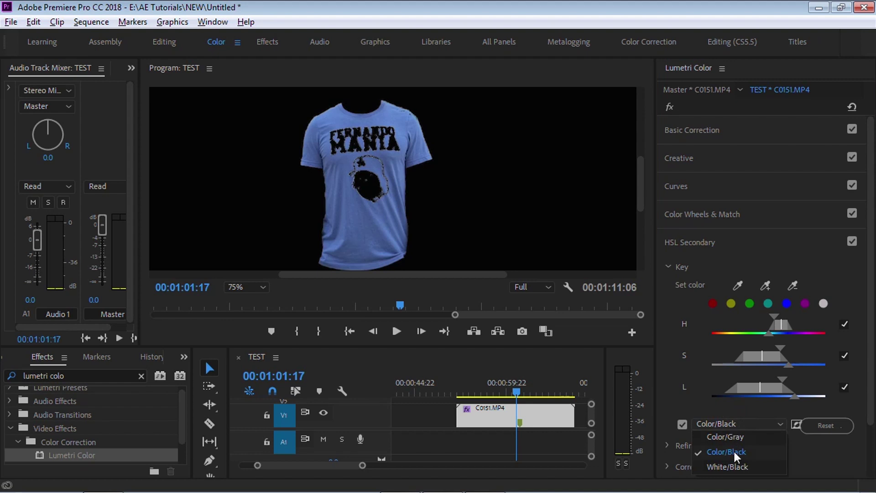
left_click(727, 466)
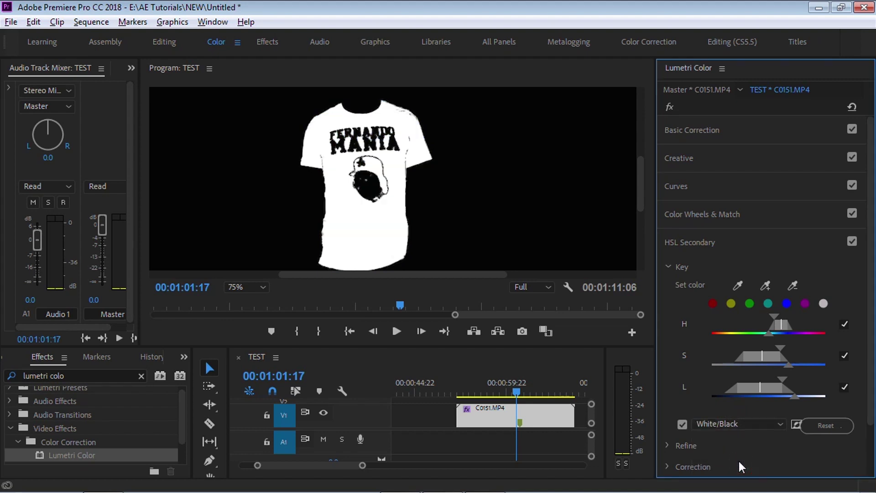
left_click(710, 427)
left_click(718, 436)
left_click(684, 425)
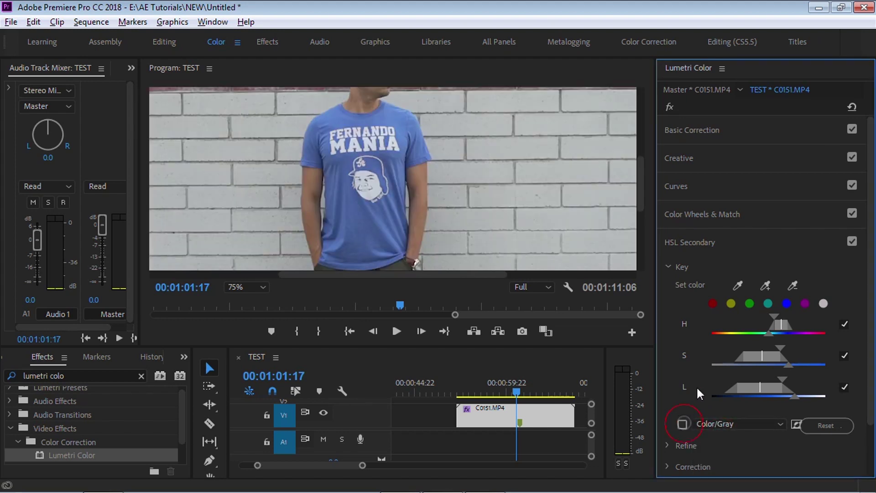
Turn on the White/Black mask preview to show the shirt as a white matte
left_click(669, 268)
left_click(668, 267)
left_click(719, 425)
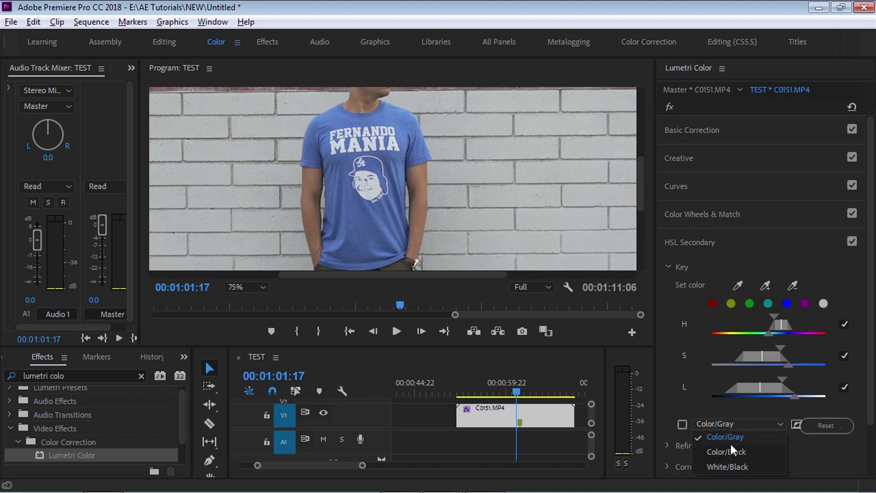
left_click(728, 466)
left_click(681, 424)
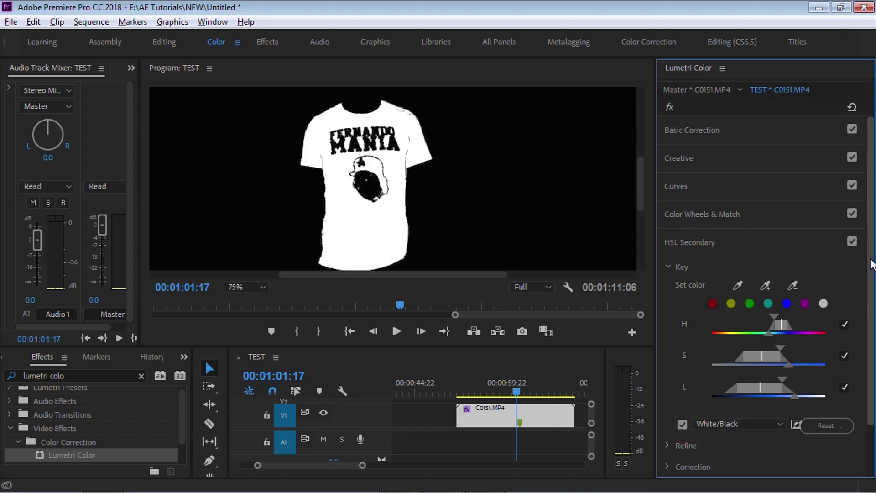
scroll(871, 264, "down", 2)
Expand Refine and set Denoise to 100 and Blur to 0.5
left_click(687, 385)
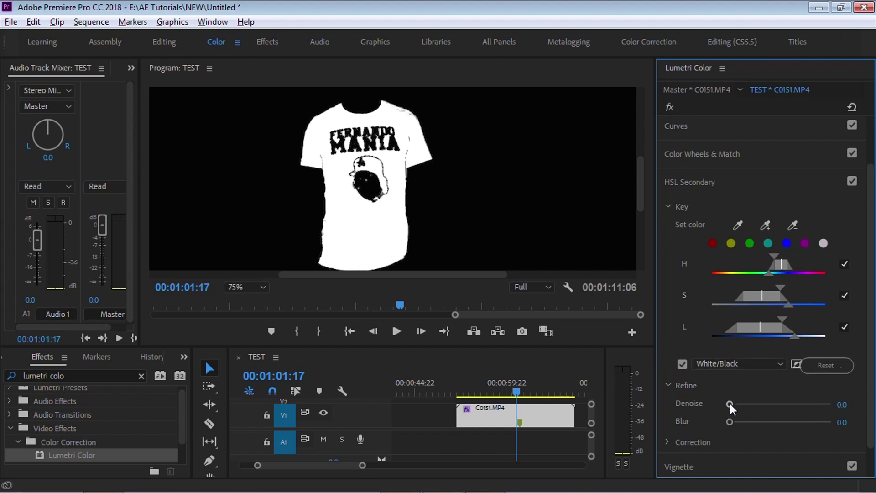
left_click_drag(730, 404, 844, 405)
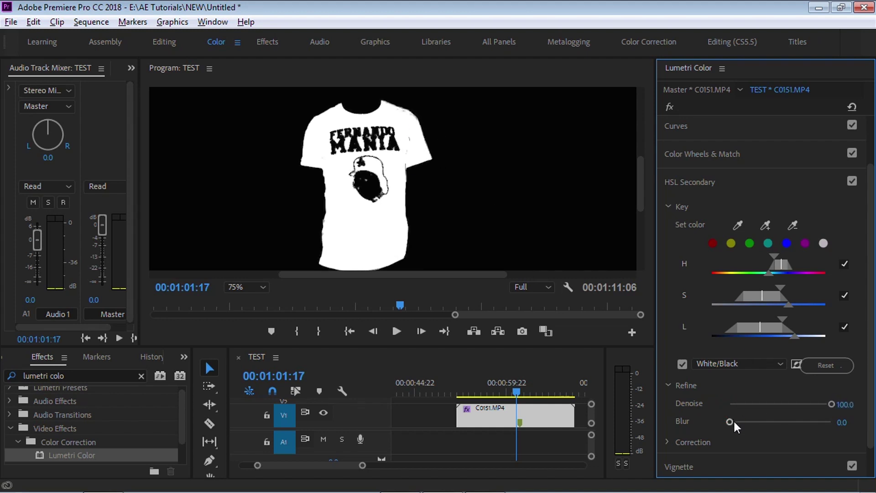
left_click_drag(730, 424, 774, 424)
double_click(774, 424)
left_click(847, 420)
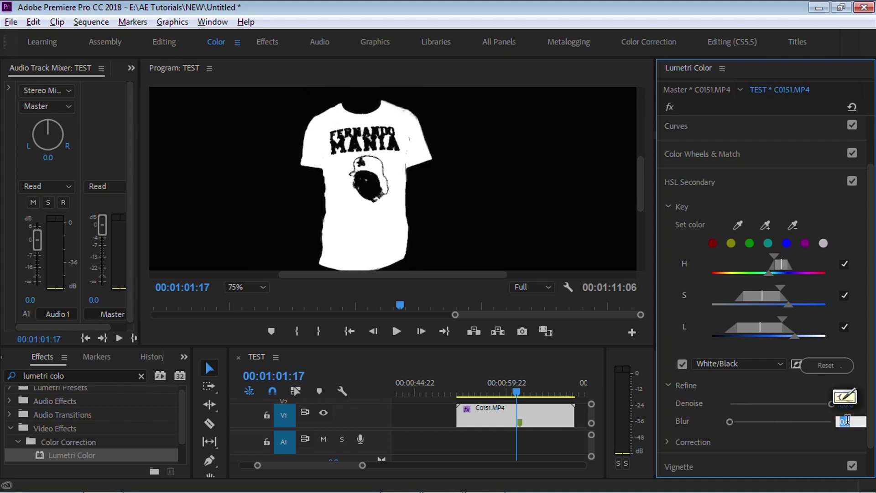
key("BackSpace")
key("Return")
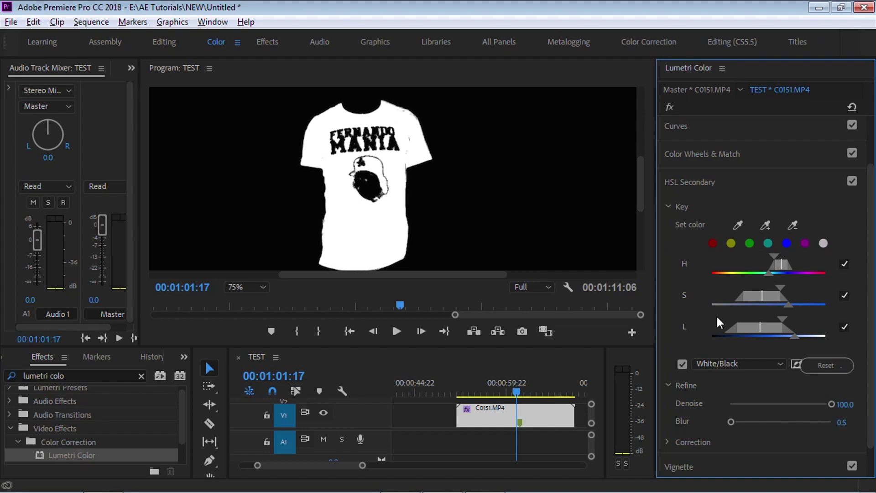
Turn off the White/Black mask and zoom the Program monitor to 50%
left_click(682, 364)
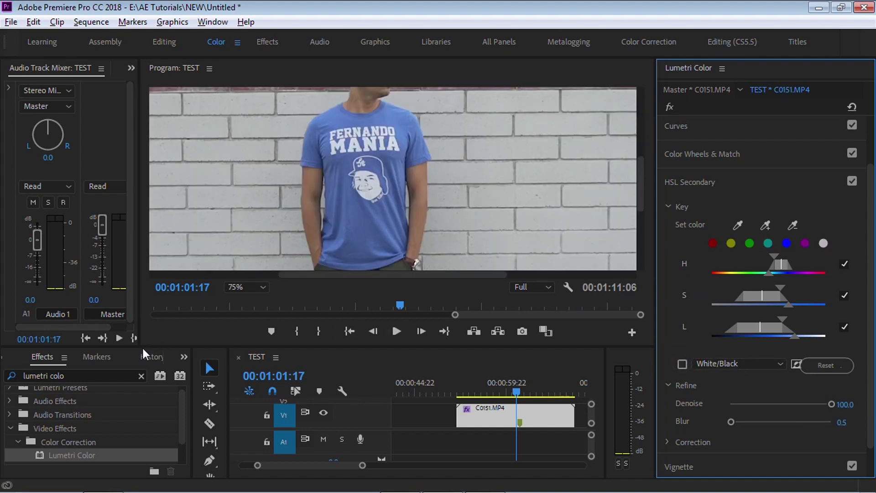
left_click_drag(144, 348, 144, 376)
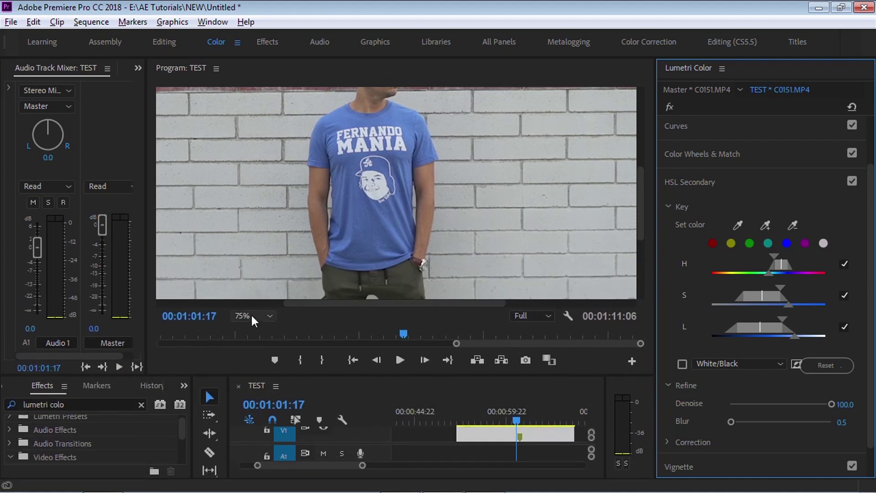
left_click(253, 315)
left_click(261, 365)
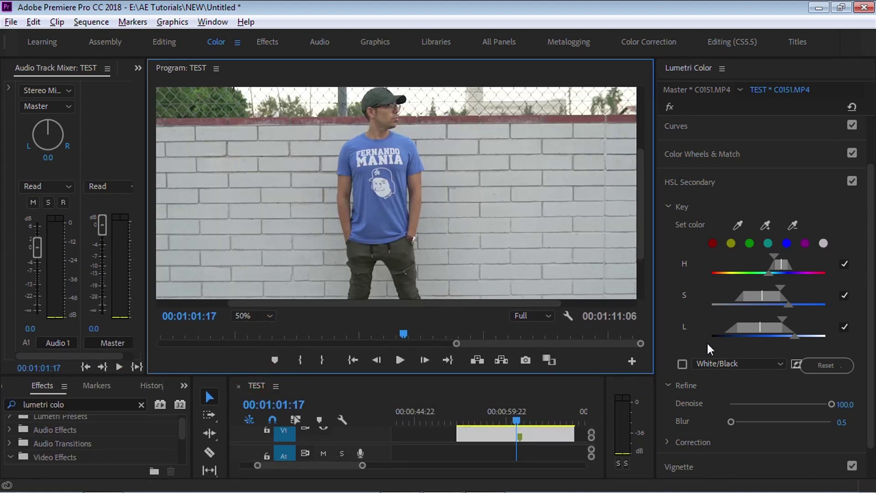
left_click(667, 206)
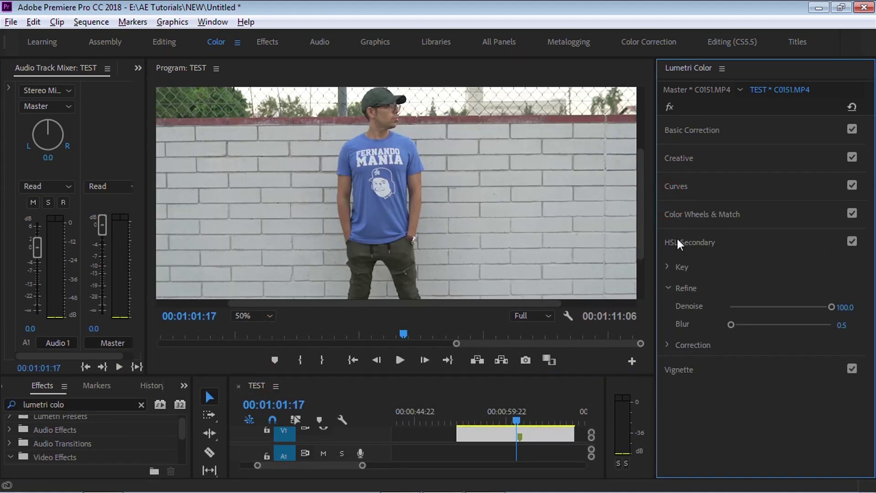
Open the Correction settings and shift the colour wheel toward green
left_click(667, 287)
left_click(668, 310)
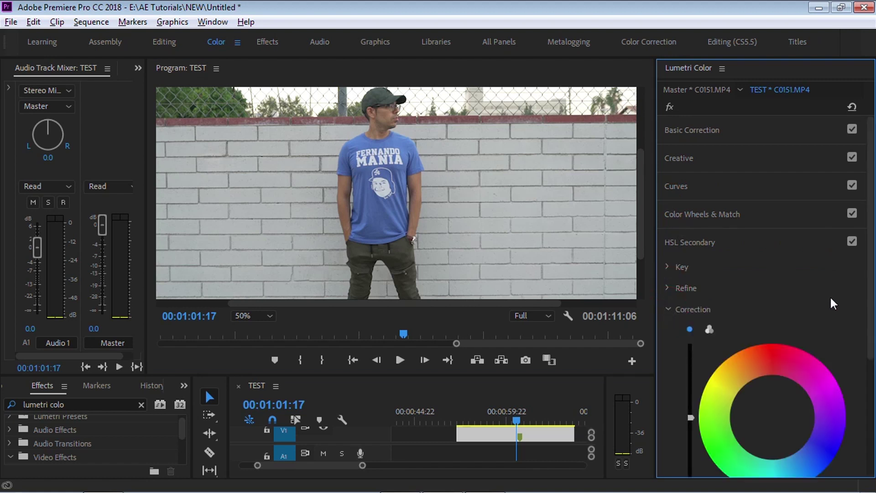
scroll(771, 274, "down", 5)
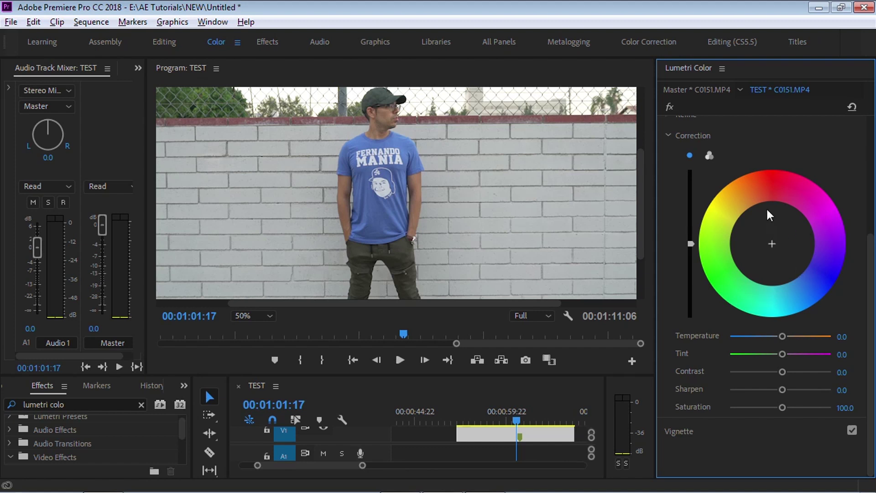
left_click(780, 176)
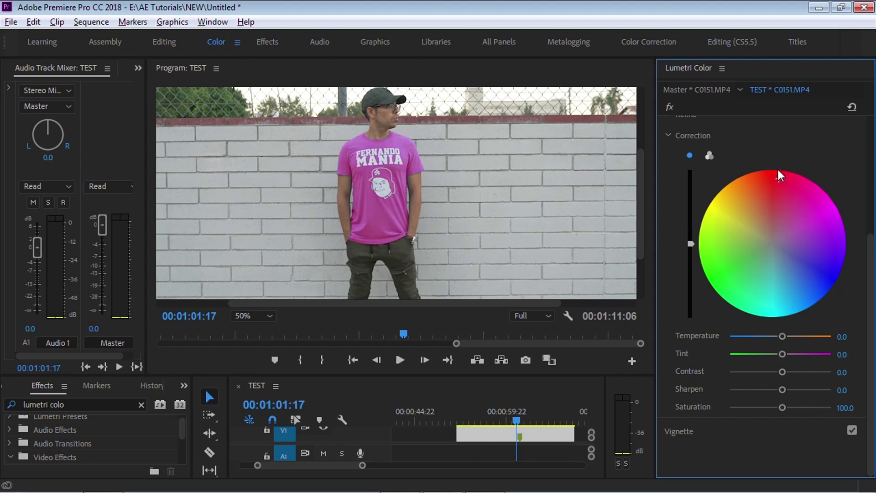
left_click(828, 234)
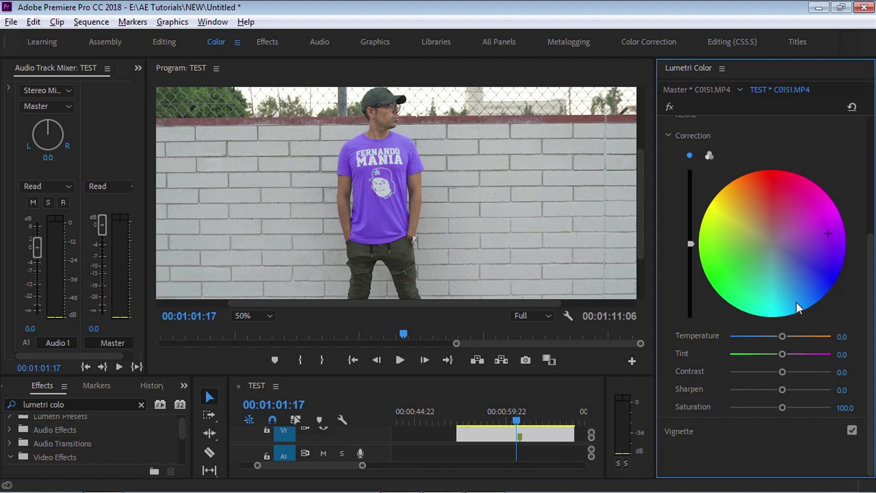
left_click(785, 307)
left_click(712, 254)
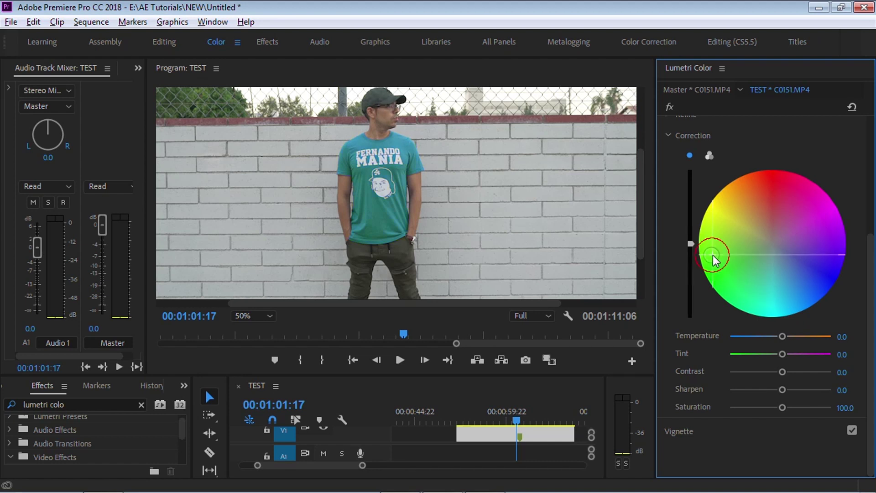
left_click(707, 230)
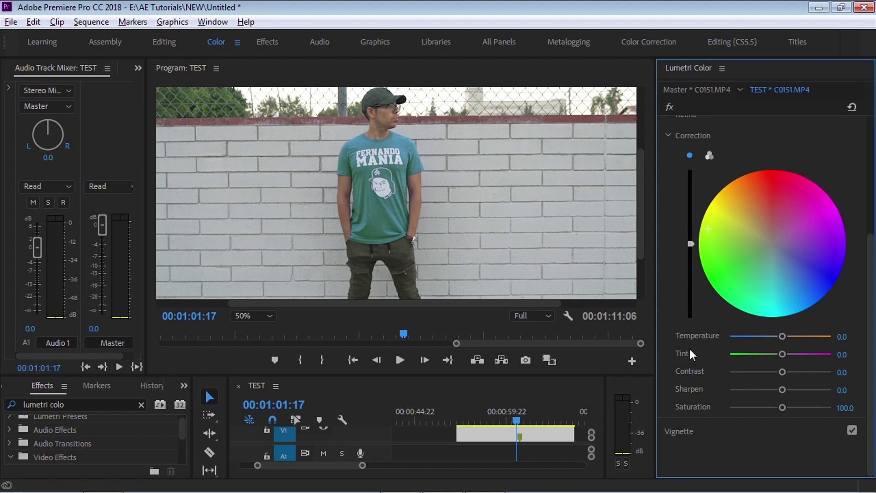
Set Tint to -100, Saturation 57.7 and Contrast 30.2, then play from about 55 seconds
left_click_drag(783, 358, 714, 354)
left_click_drag(691, 244, 691, 284)
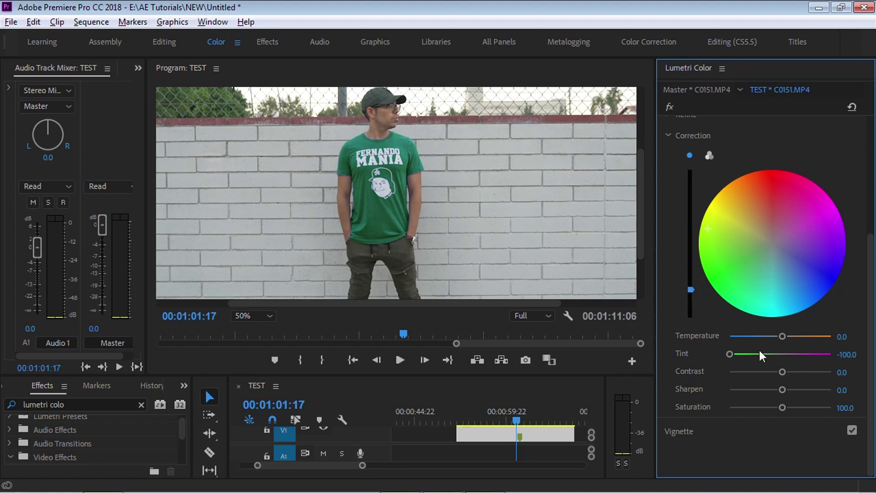
left_click_drag(782, 407, 759, 409)
left_click_drag(781, 371, 796, 372)
left_click_drag(510, 419, 479, 410)
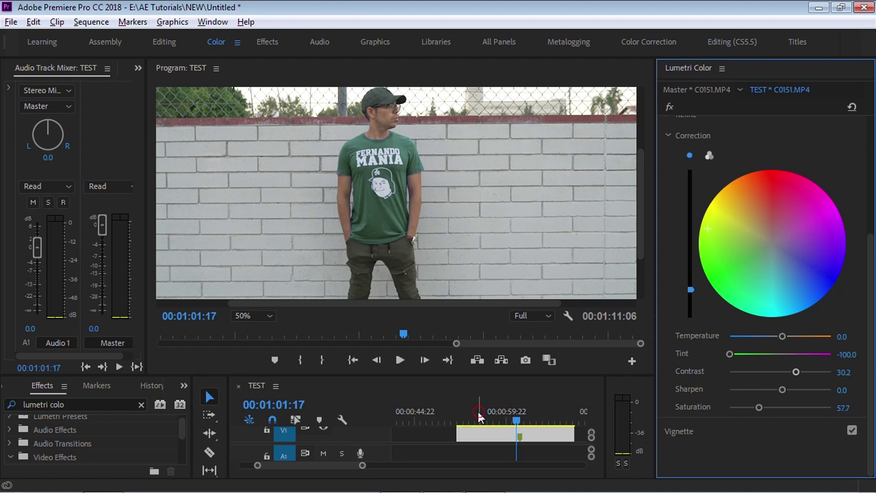
key("space")
key("space")
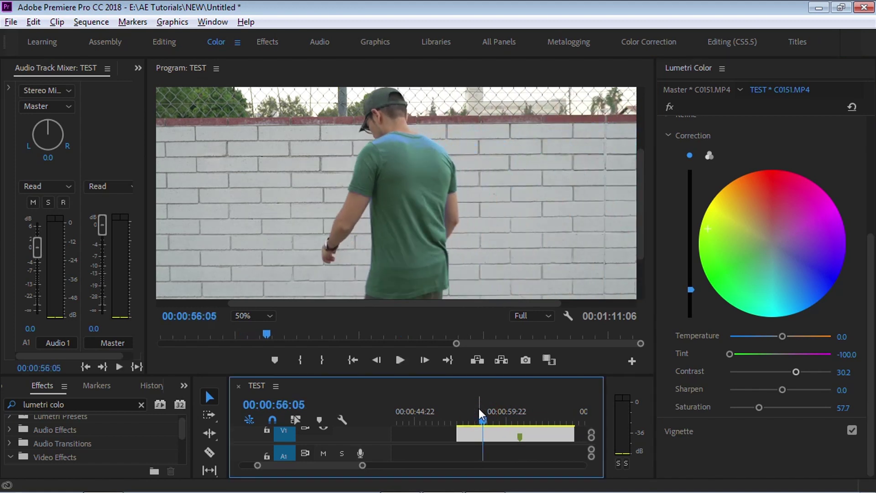
At 00:00:55:20, widen the key's S and L ranges under White/Black preview so the shoulders turn green
left_click_drag(479, 412, 481, 412)
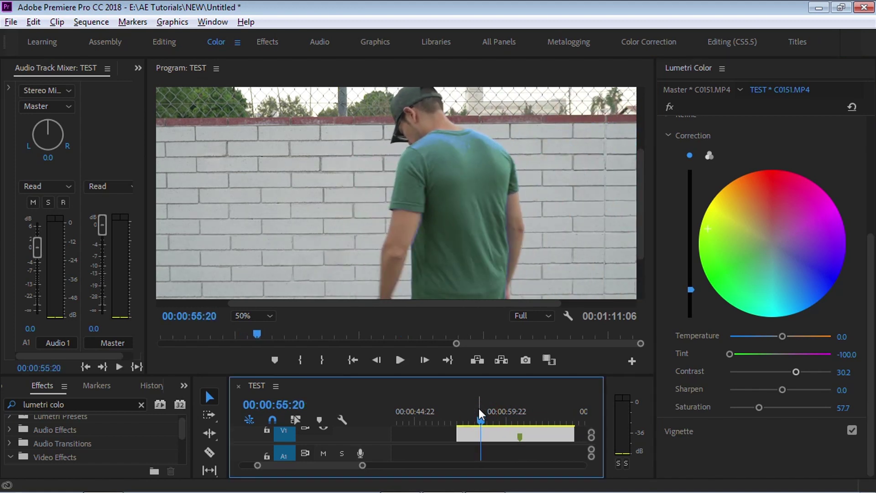
left_click(668, 136)
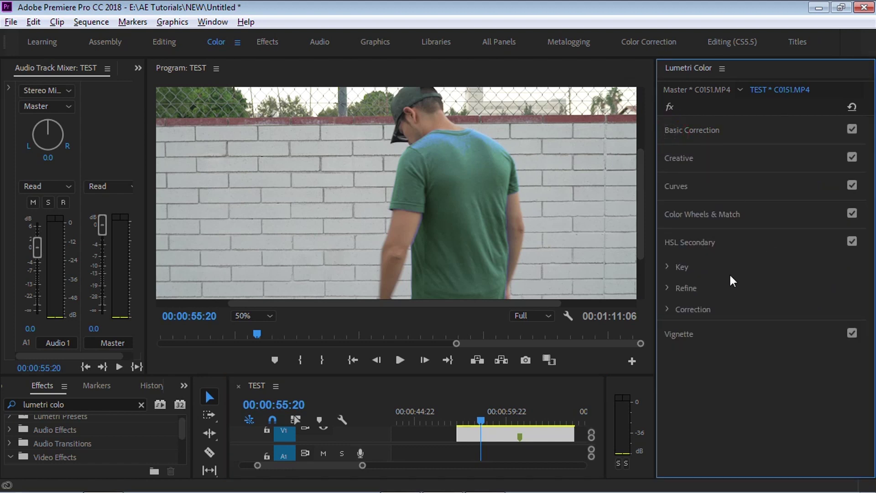
left_click(668, 267)
left_click(682, 424)
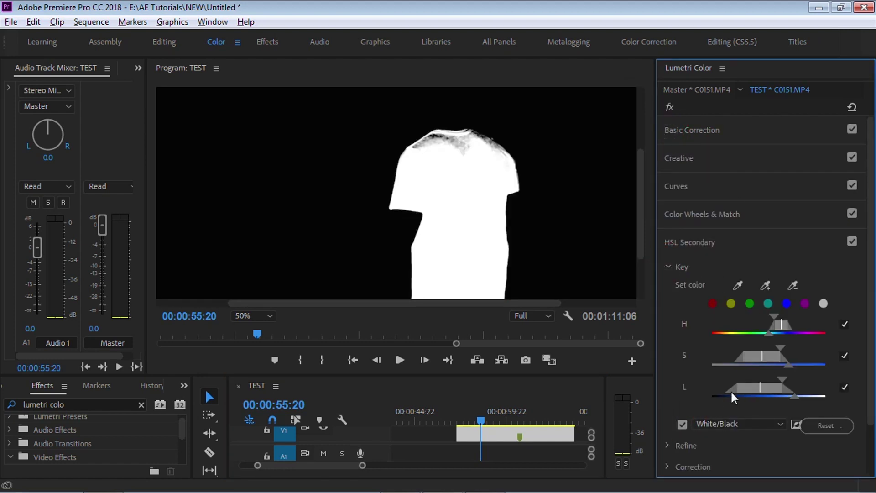
left_click_drag(782, 351, 790, 353)
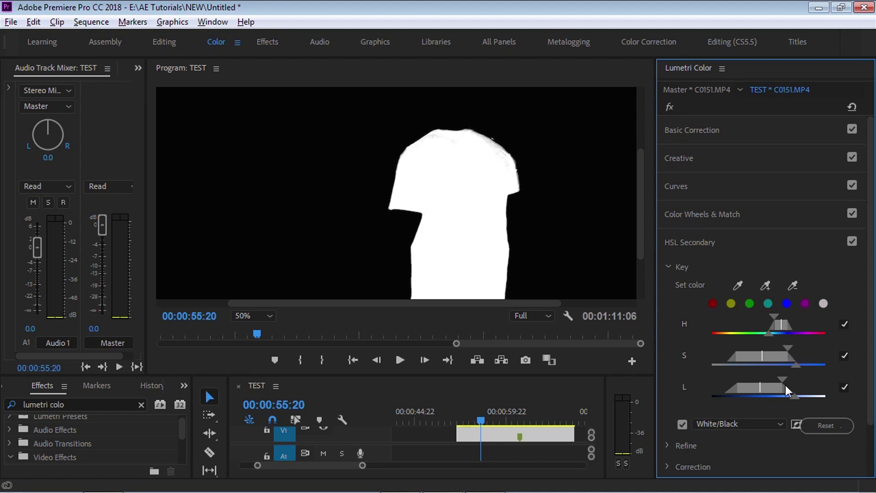
left_click_drag(784, 385, 791, 385)
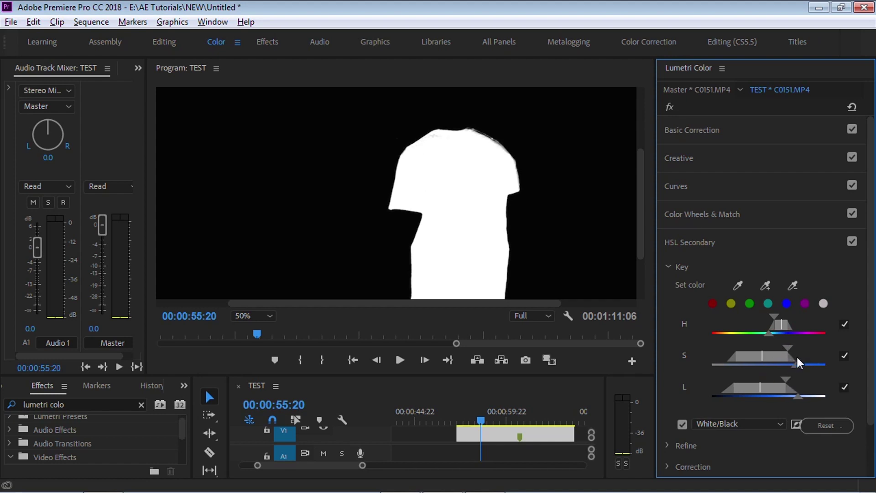
left_click(798, 395)
left_click(682, 424)
left_click(670, 267)
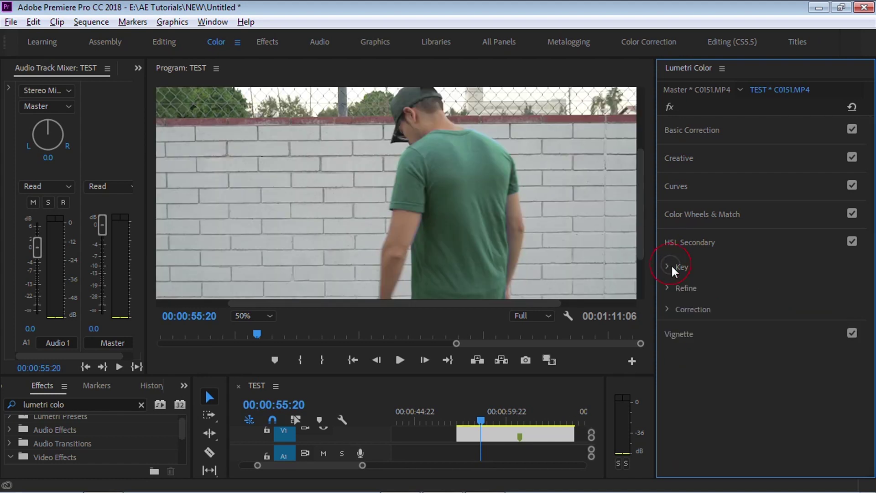
Play back the green-shirt clip, then switch to the TEST sequence
key("space")
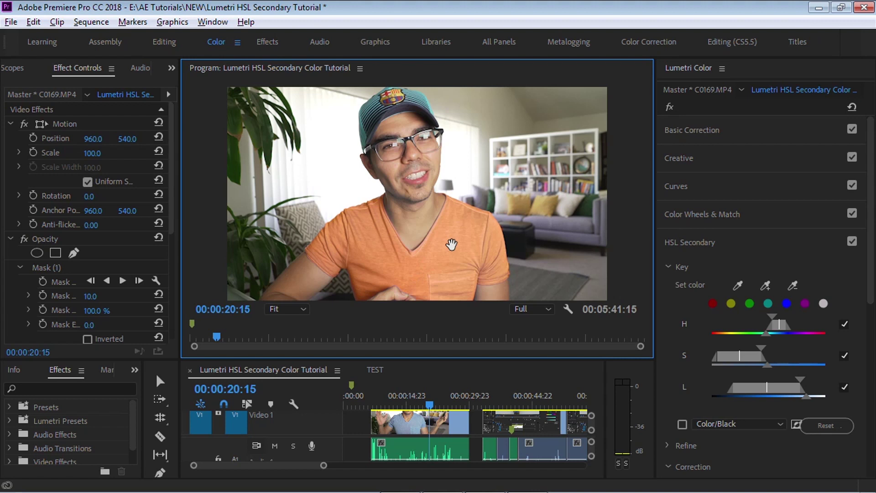
left_click(375, 370)
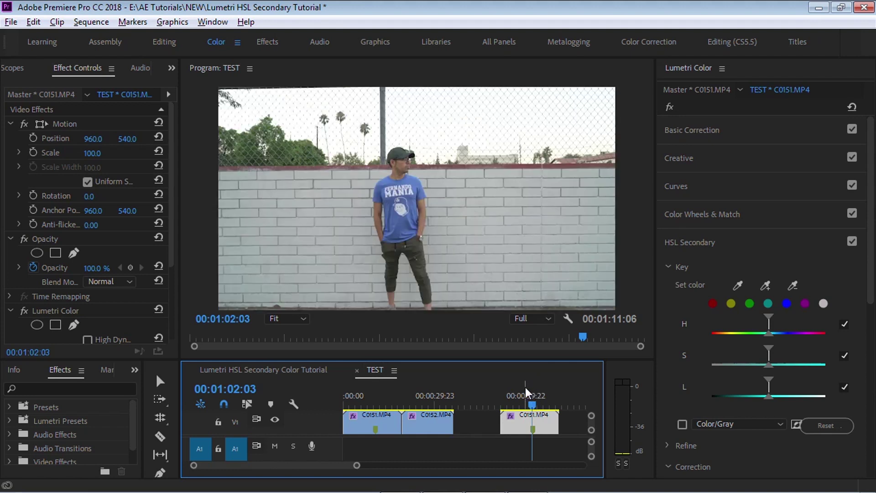
Select the third clip on the TEST sequence and its Opacity effect in Effect Controls
left_click(54, 111)
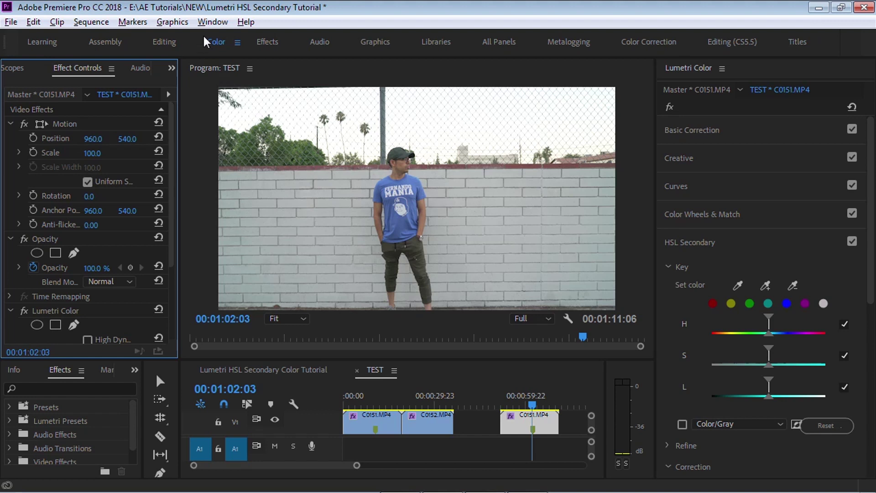
left_click(212, 22)
left_click(101, 276)
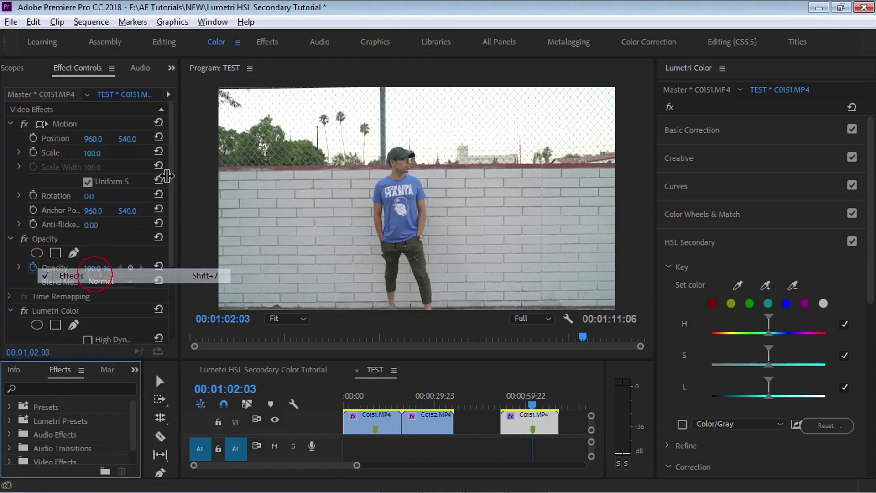
left_click(542, 420)
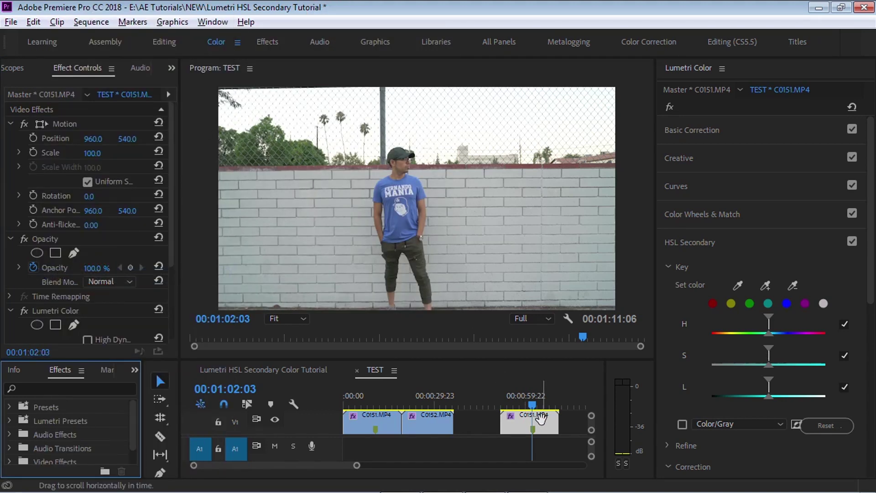
left_click(47, 112)
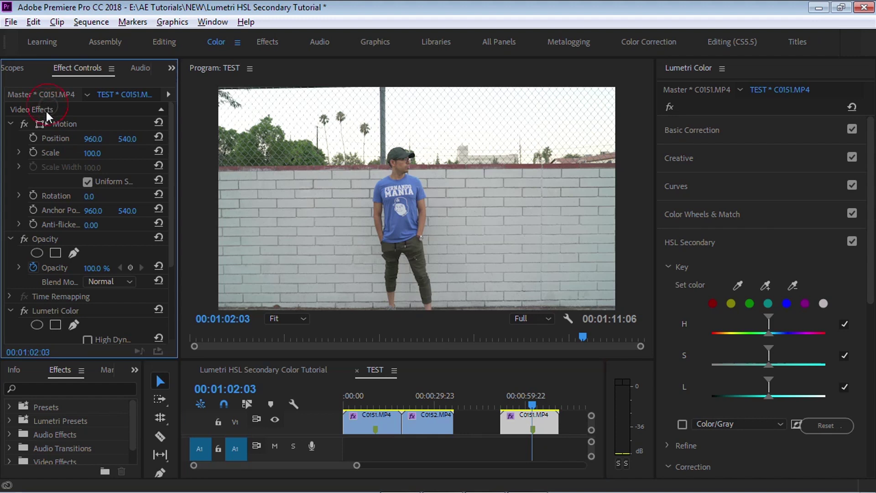
left_click(49, 237)
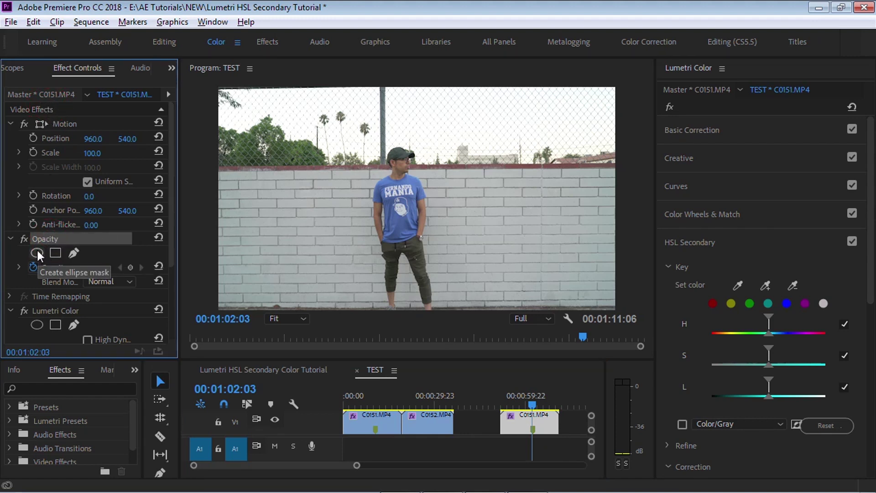
Draw a free-draw bezier opacity mask around the torso and widen its top-right corner
left_click(74, 254)
left_click(420, 172)
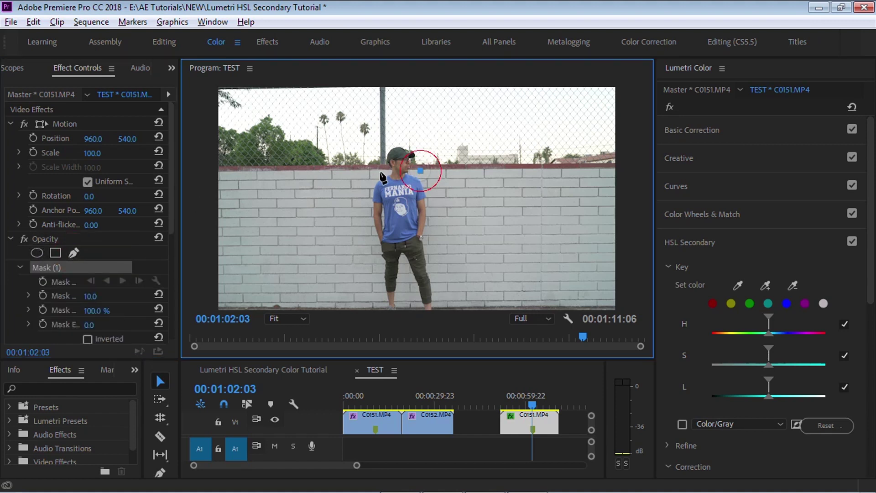
left_click(366, 172)
left_click(359, 206)
left_click(363, 247)
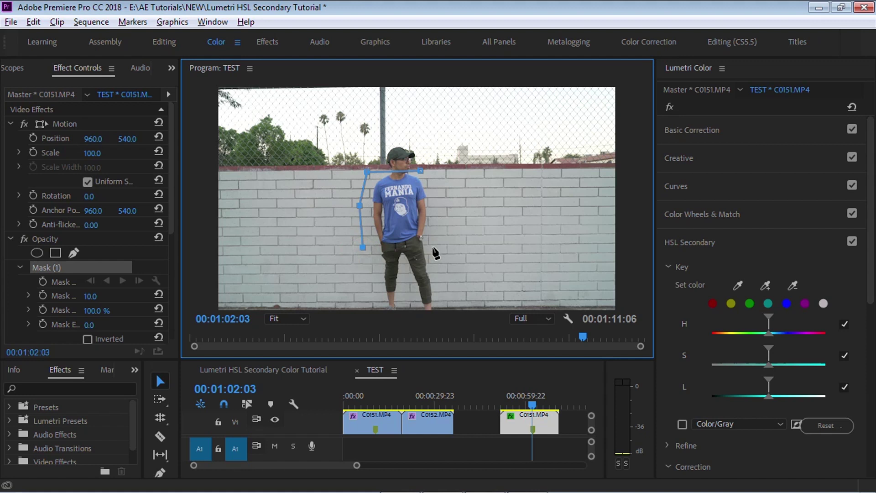
left_click(433, 247)
left_click(436, 203)
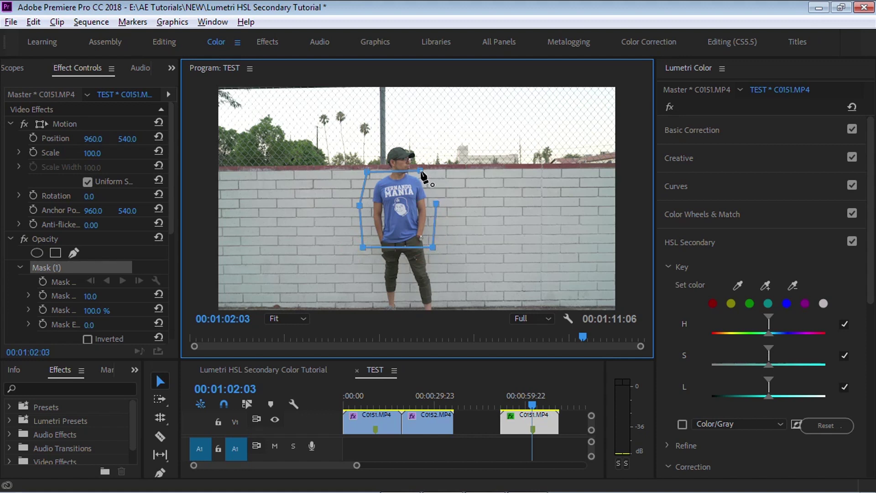
left_click(420, 172)
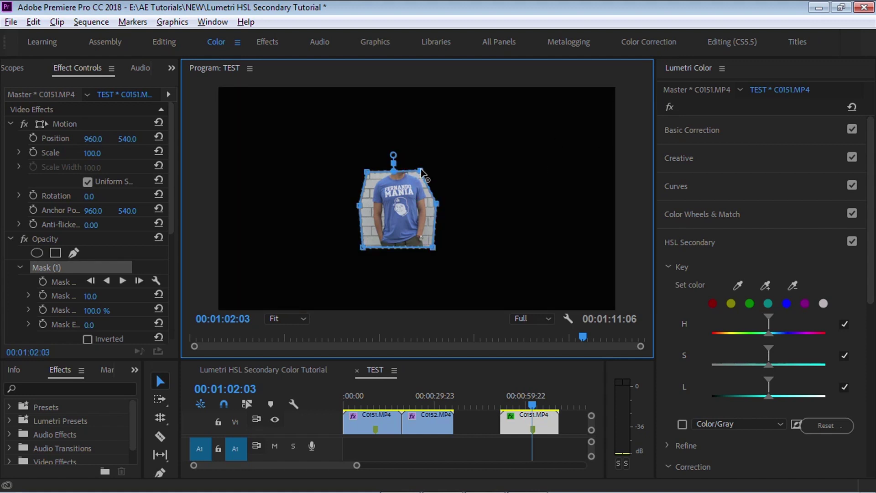
left_click_drag(420, 172, 429, 171)
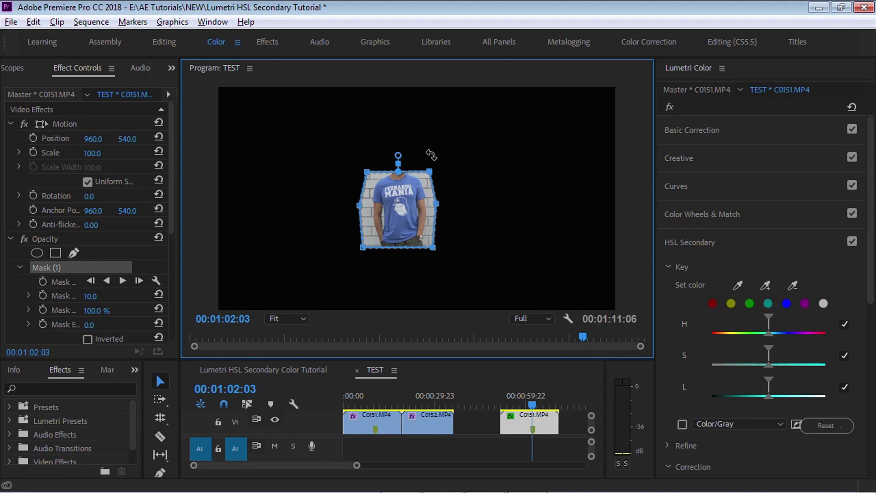
left_click(294, 319)
Enlarge the preview to 75% and pan to centre the masked torso
left_click(287, 395)
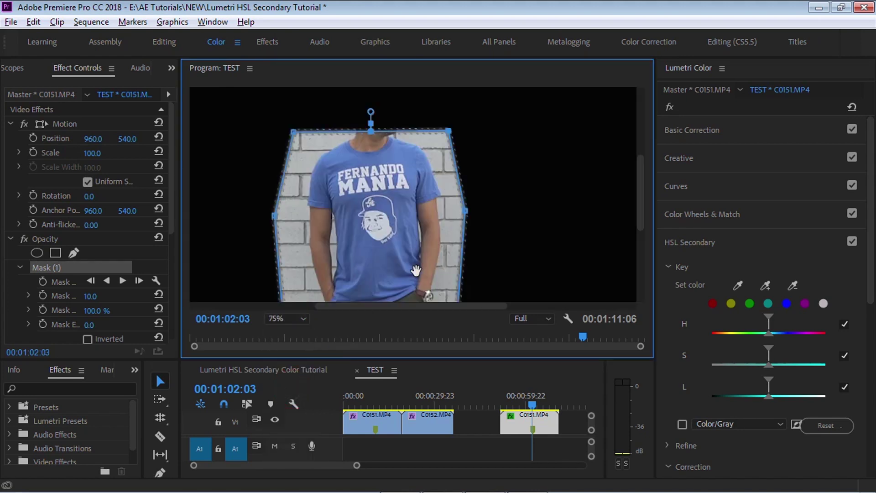
key("h")
left_click_drag(491, 260, 508, 242)
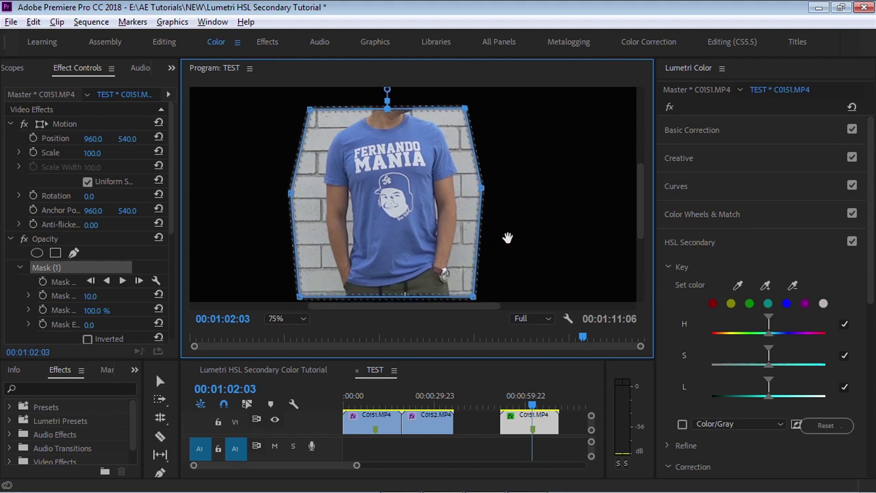
In HSL Secondary Correction, push the tint to -100 green and lower its brightness
left_click(717, 244)
left_click(703, 249)
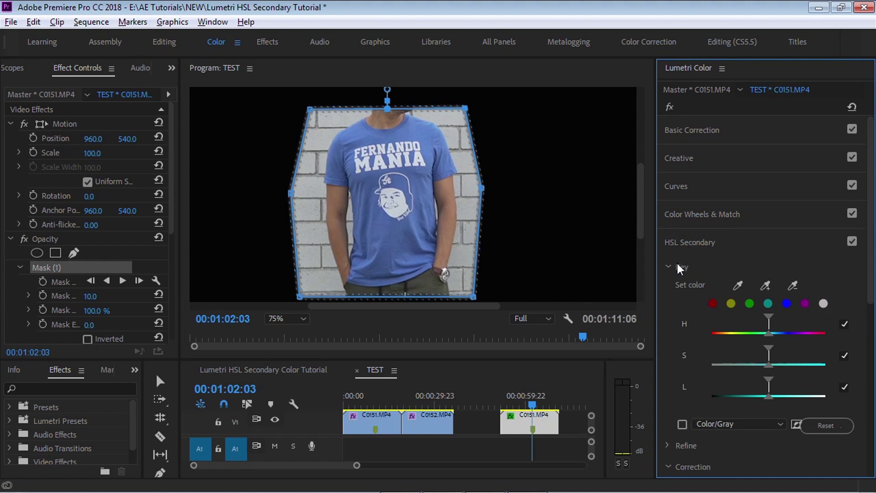
left_click(677, 267)
left_click(668, 310)
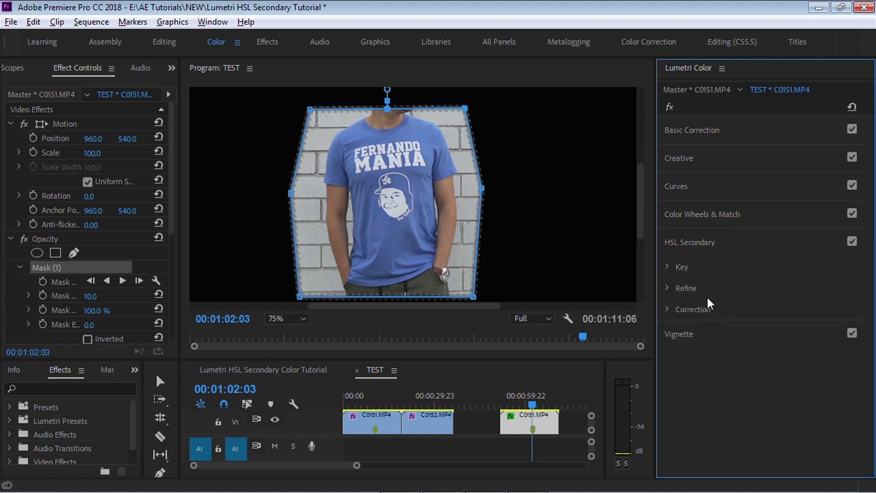
left_click(668, 309)
left_click_drag(869, 210, 871, 291)
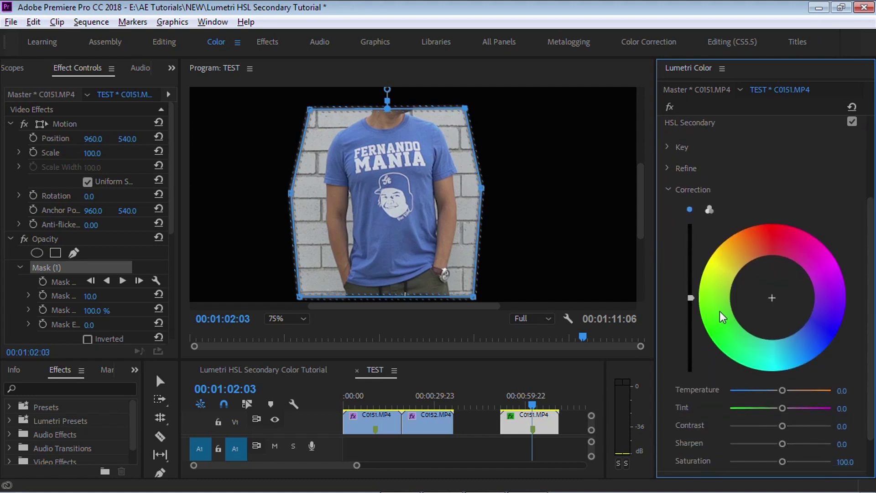
left_click(707, 306)
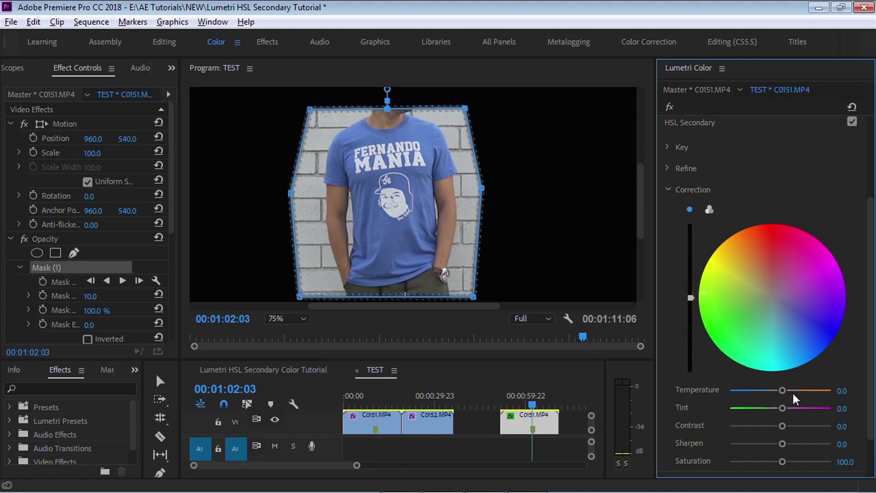
left_click_drag(783, 407, 722, 413)
left_click_drag(690, 297, 690, 315)
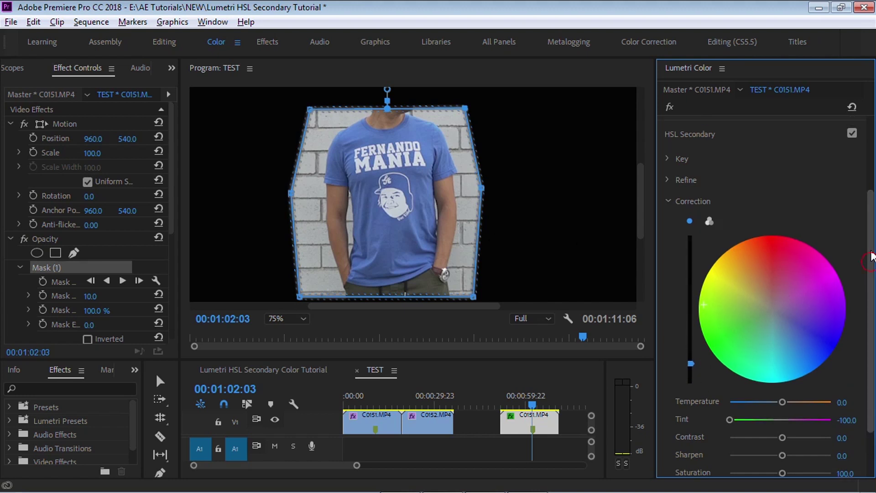
left_click_drag(871, 255, 860, 212)
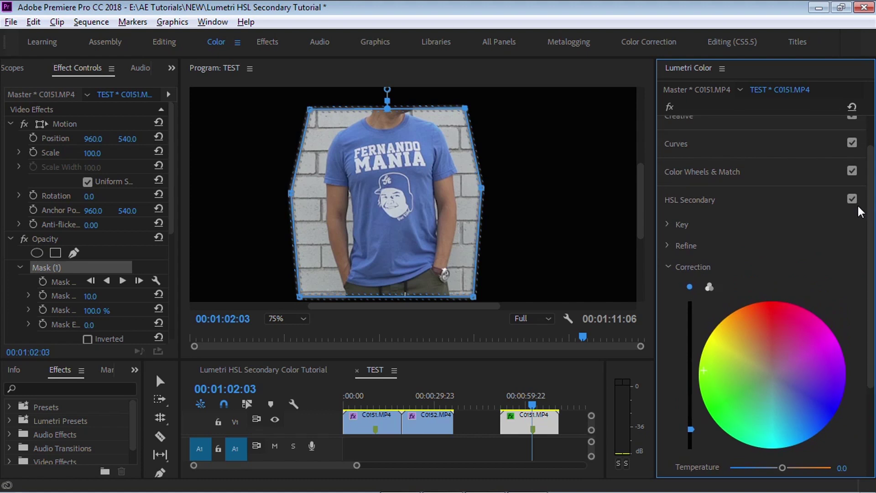
Expand Key and sample the blue shirt as the HSL key colour
left_click(667, 225)
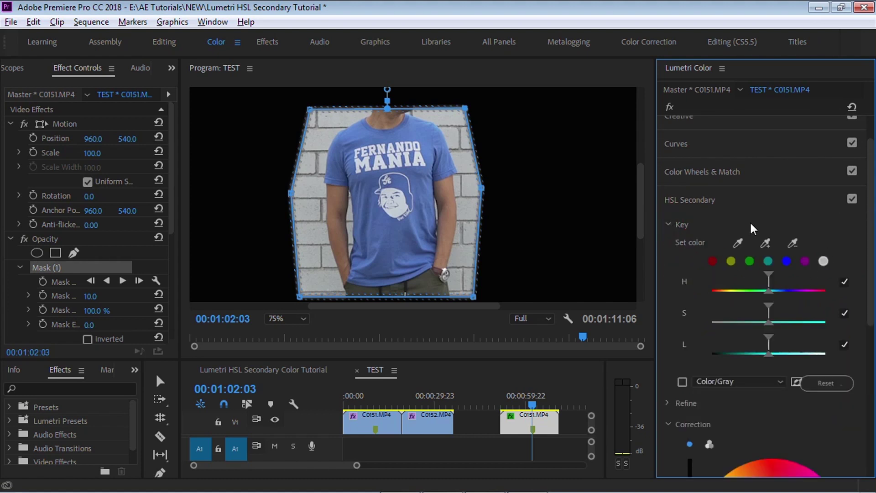
left_click(738, 243)
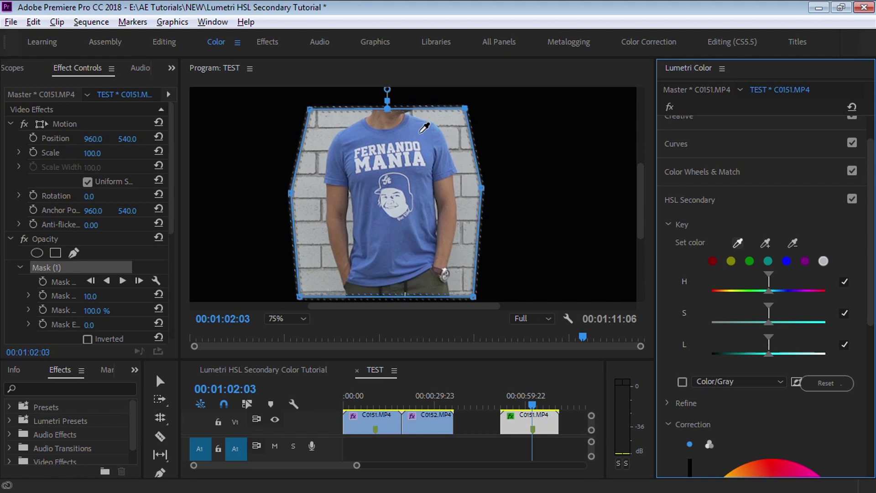
left_click(418, 128)
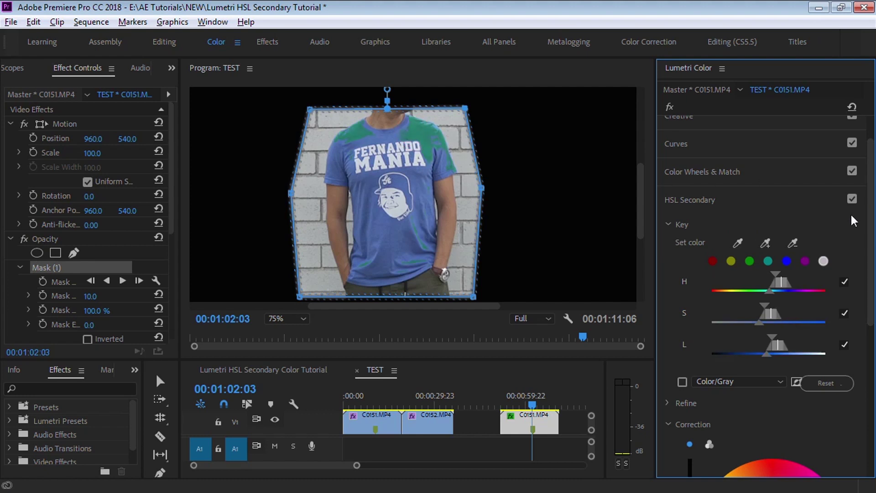
left_click_drag(872, 219, 869, 242)
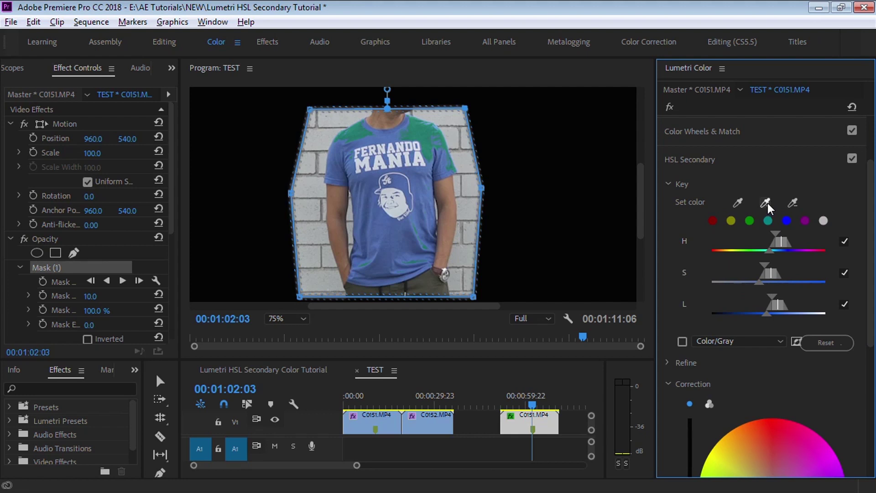
Add the remaining shirt shades, including shoulders, sides and darker areas, to the key
left_click(766, 204)
left_click(390, 133)
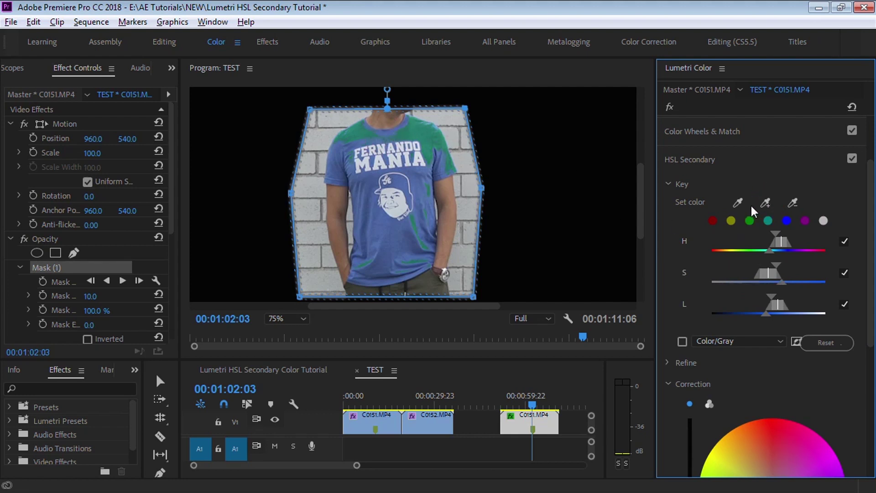
left_click(766, 205)
left_click(366, 177)
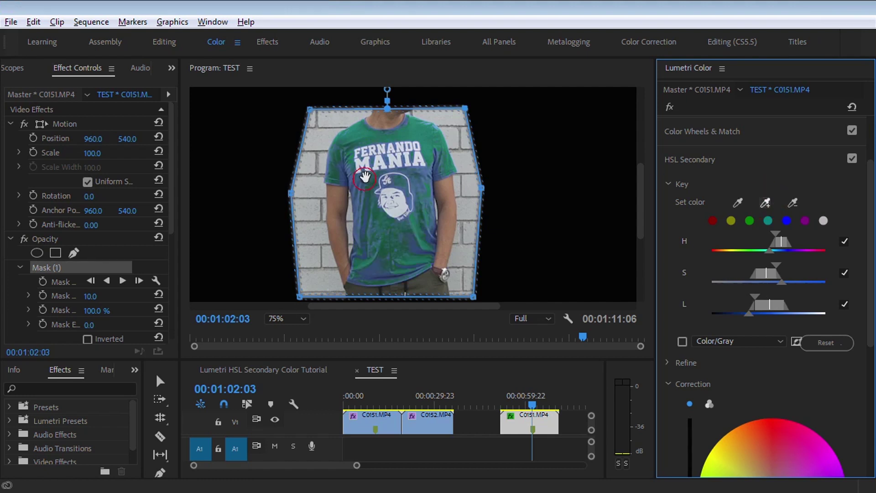
left_click(765, 204)
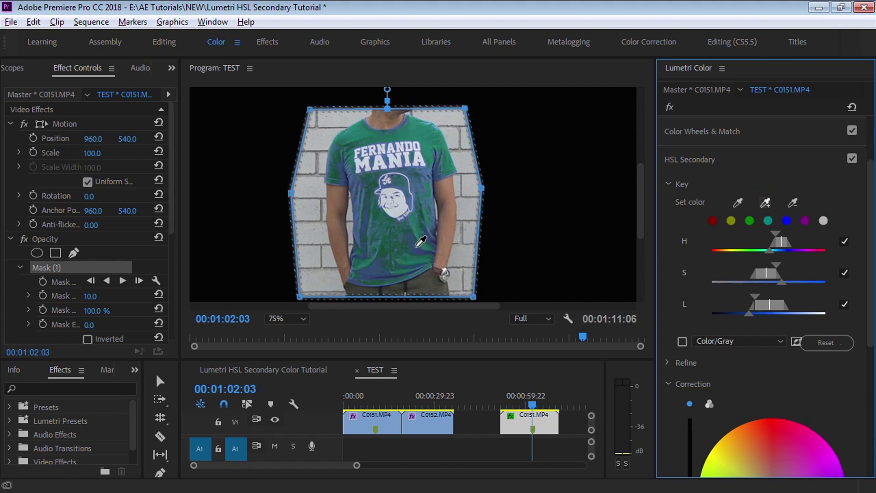
left_click(421, 242)
left_click(765, 204)
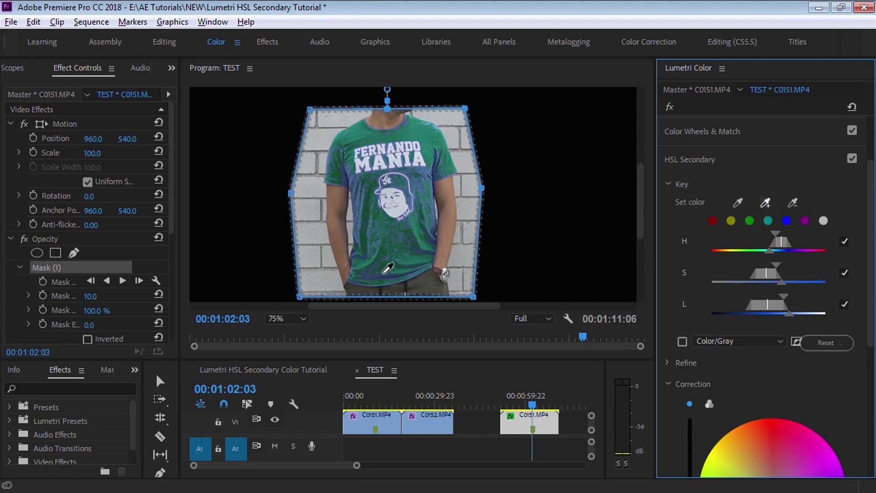
left_click(372, 273)
left_click(766, 204)
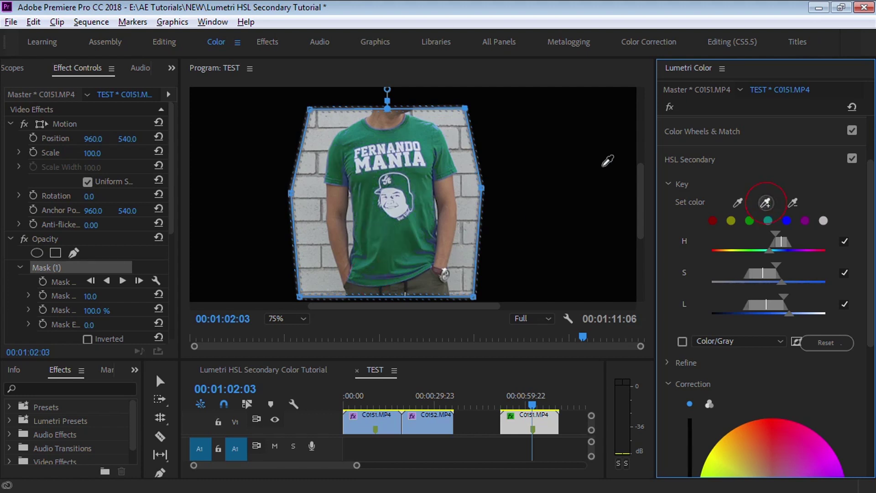
left_click(351, 176)
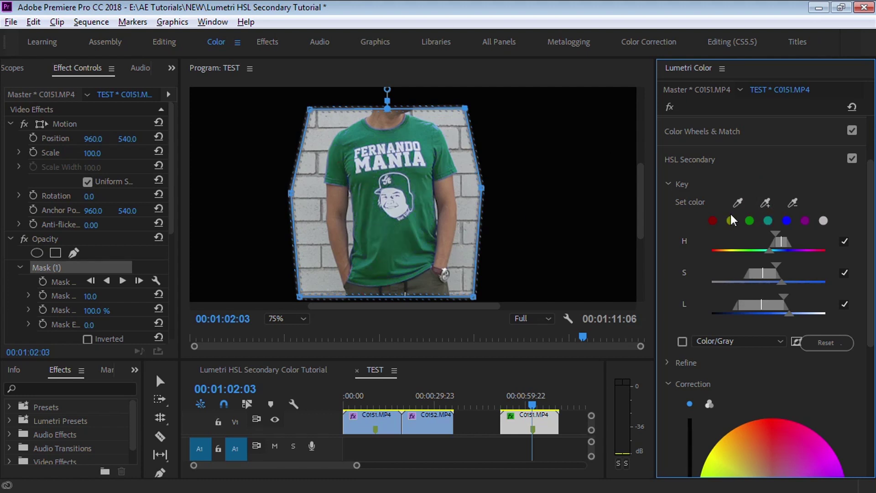
left_click(766, 202)
left_click(438, 120)
left_click(765, 202)
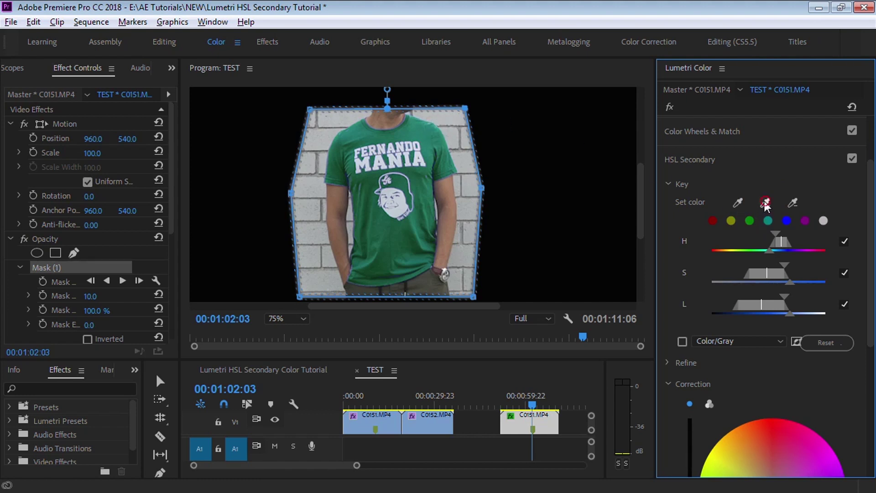
left_click(351, 266)
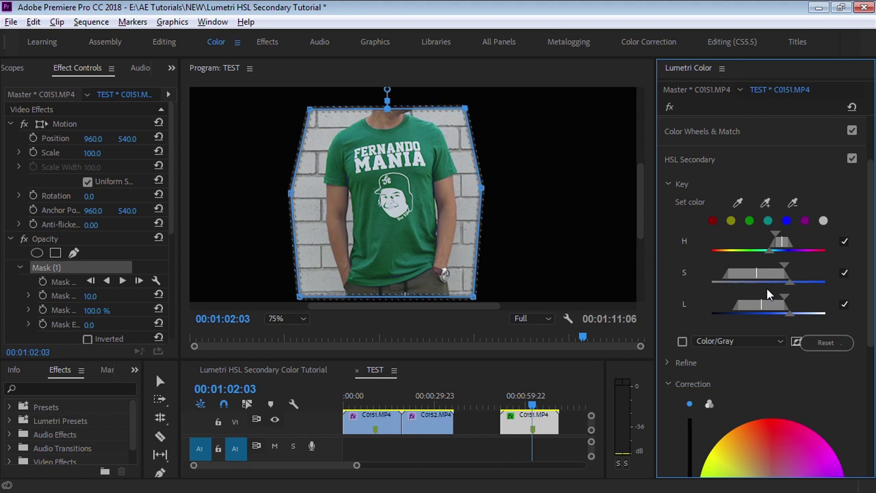
Turn on the key preview and show it as a White/Black matte
left_click(682, 342)
left_click(712, 341)
left_click(717, 365)
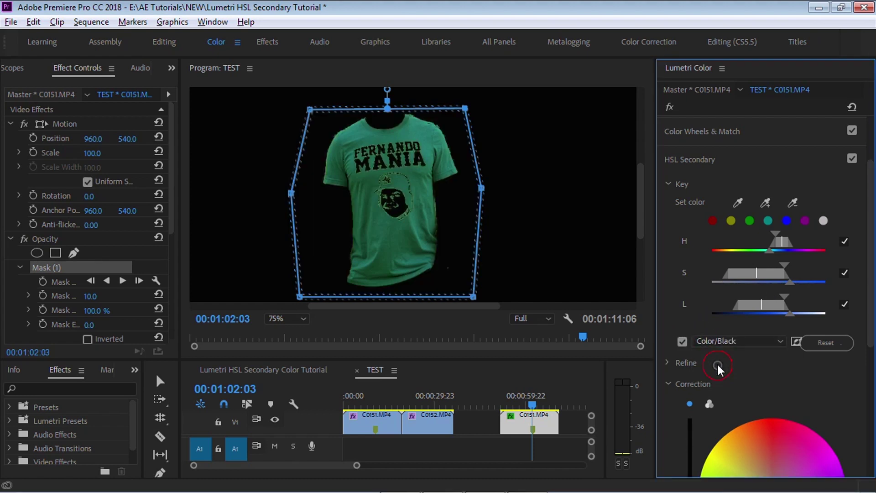
left_click(739, 342)
left_click(729, 383)
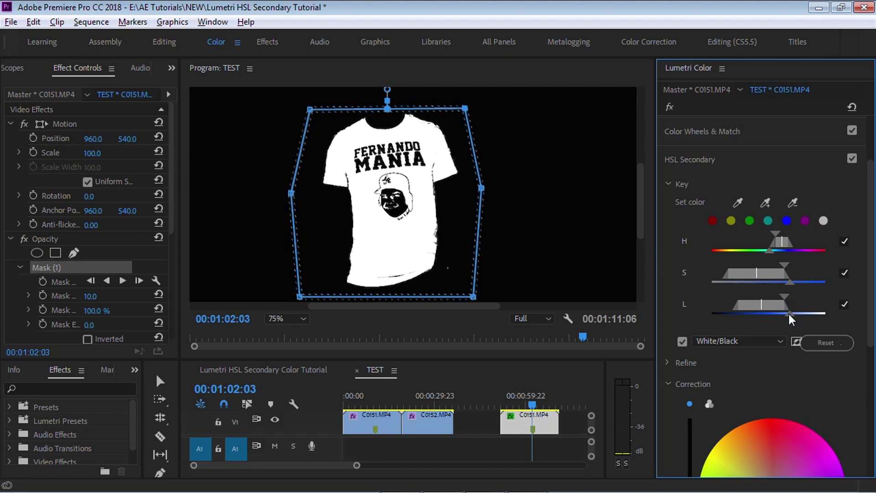
Widen the key's lightness range, turn off the preview, and delete the opacity mask
left_click_drag(789, 315, 797, 315)
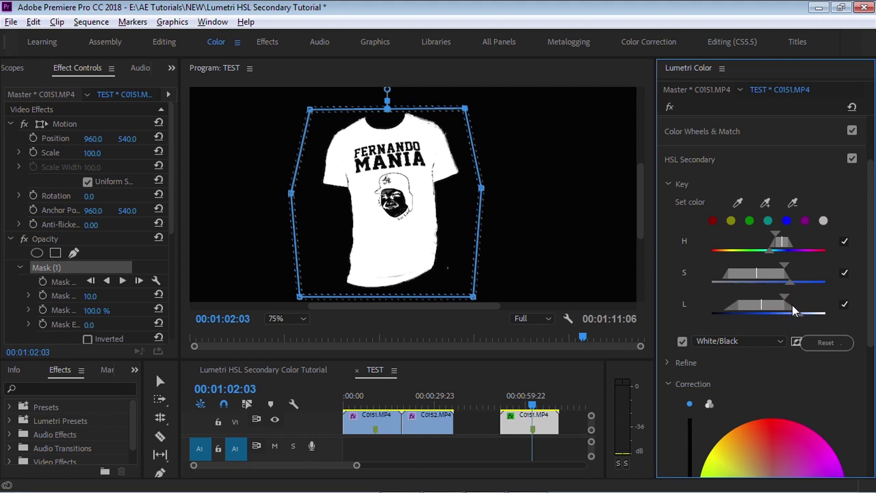
left_click(682, 341)
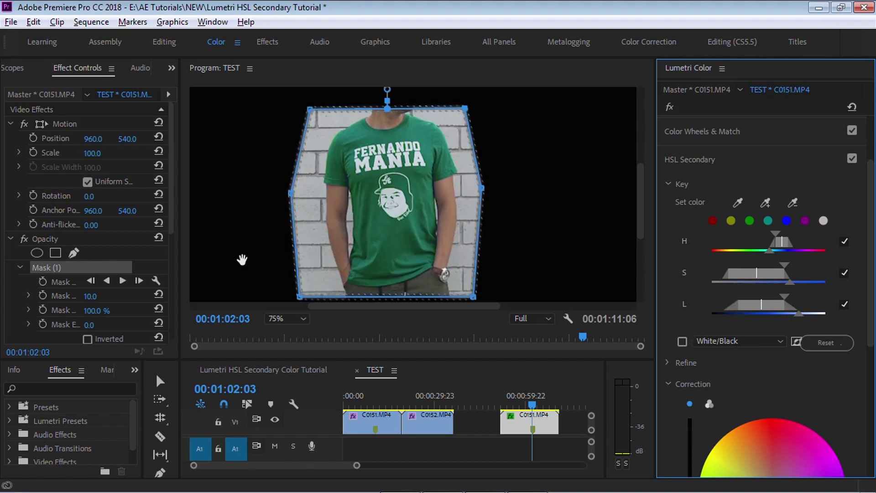
left_click(58, 268)
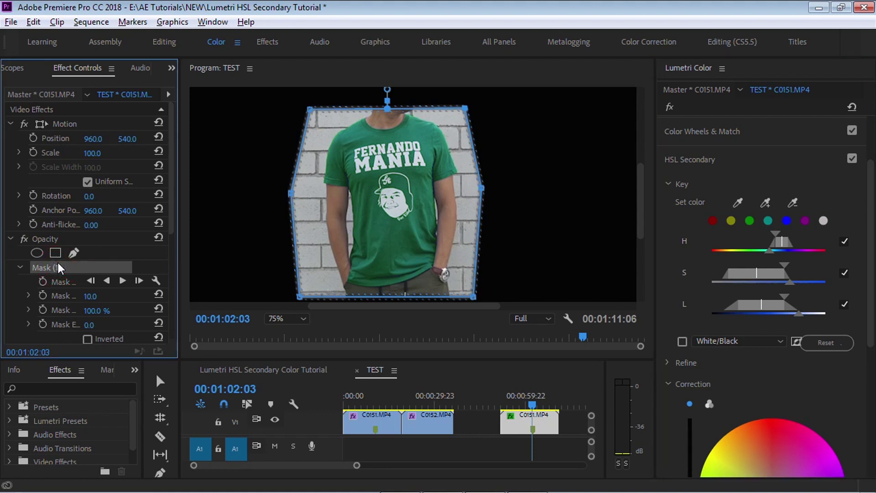
key("Delete")
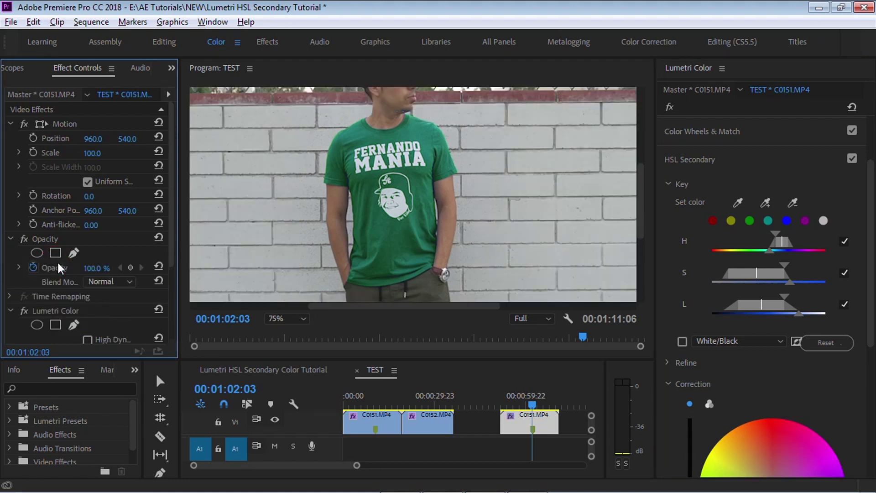
Set the monitor zoom to 50% and play back from 00:00:57:09
left_click(292, 322)
left_click(280, 374)
left_click(519, 402)
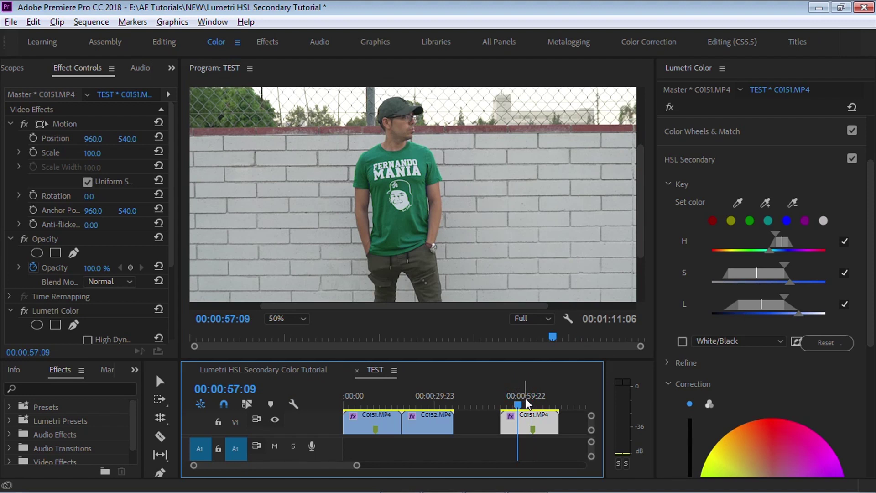
key("space")
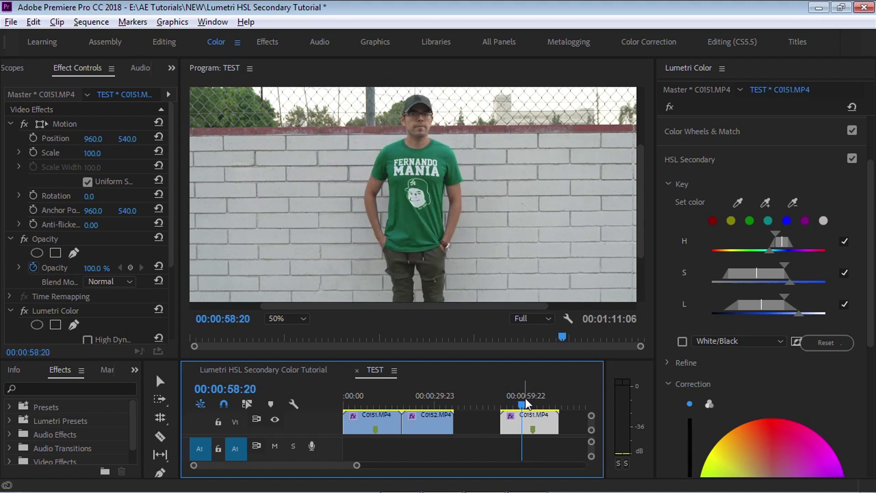